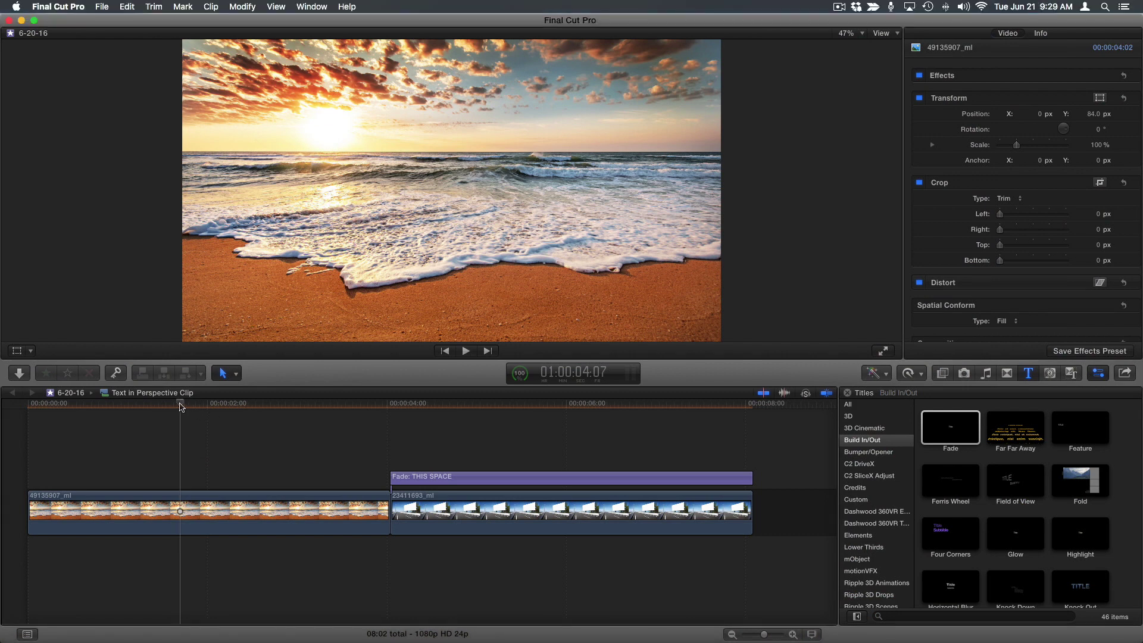
# Step: Mark a range spanning the beach clip for the Fade title
pyautogui.press('x')
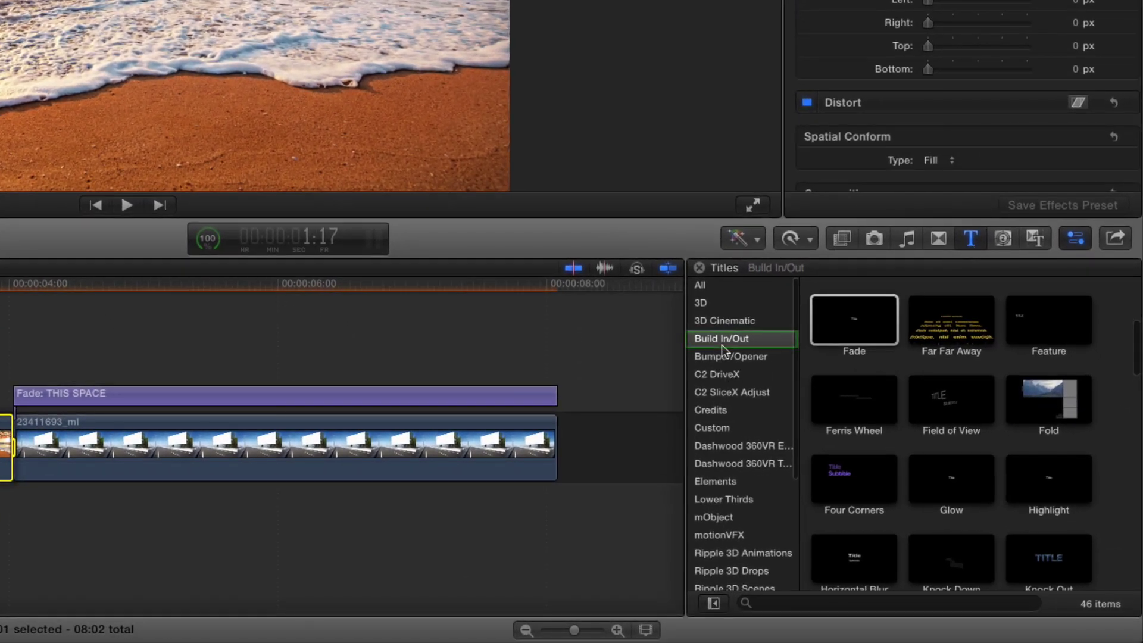
# Step: Add a Fade title over the beach clip and change its text to SUMMER
pyautogui.click(857, 333)
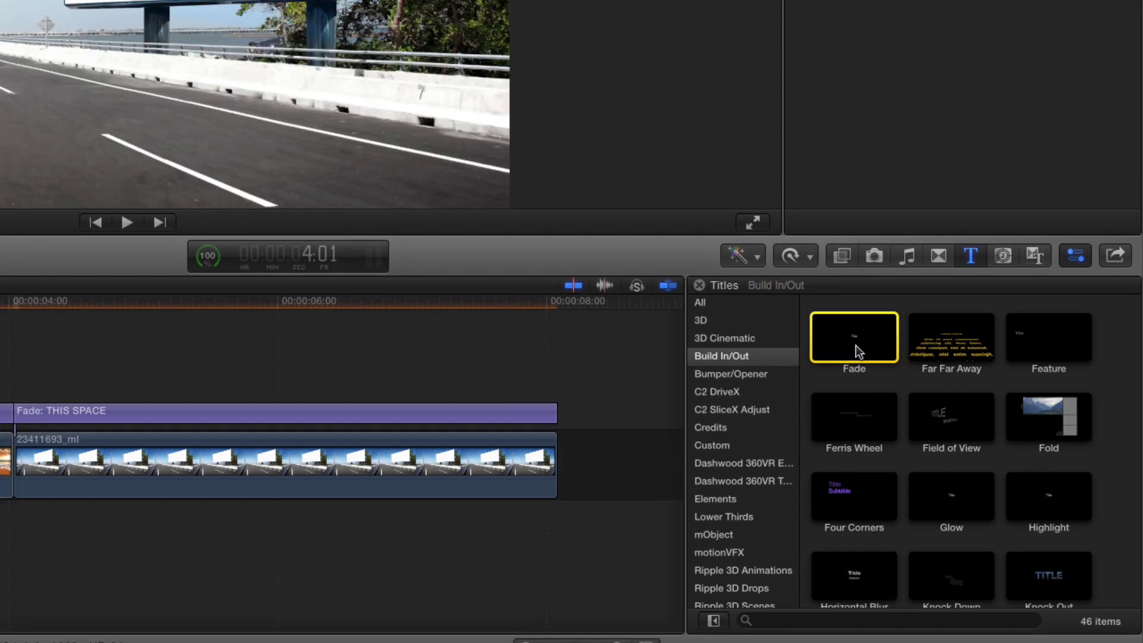
pyautogui.doubleClick(857, 334)
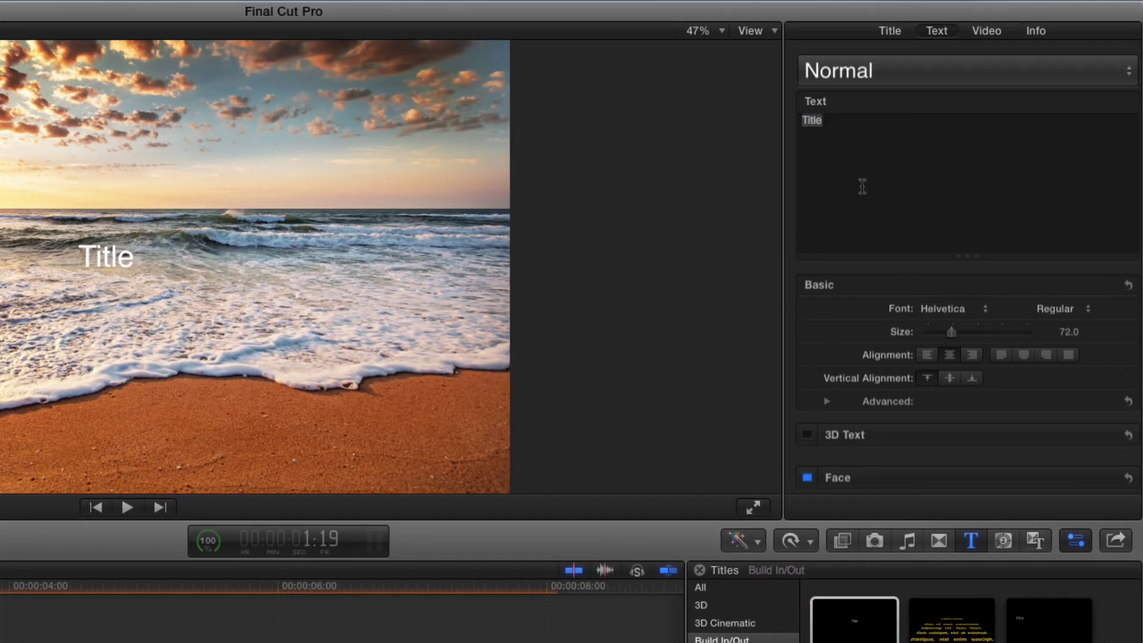
pyautogui.click(789, 119)
pyautogui.write('SUMMER')
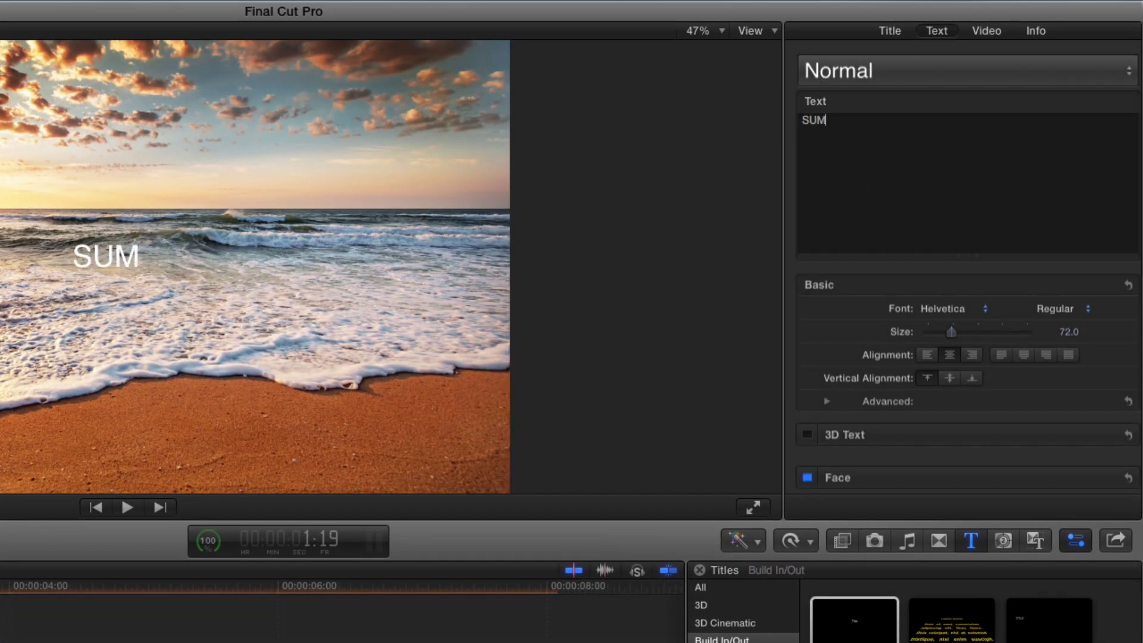
# Step: Set the SUMMER title's font to Hiragino Kaku Gothic Std at size 118
pyautogui.click(946, 310)
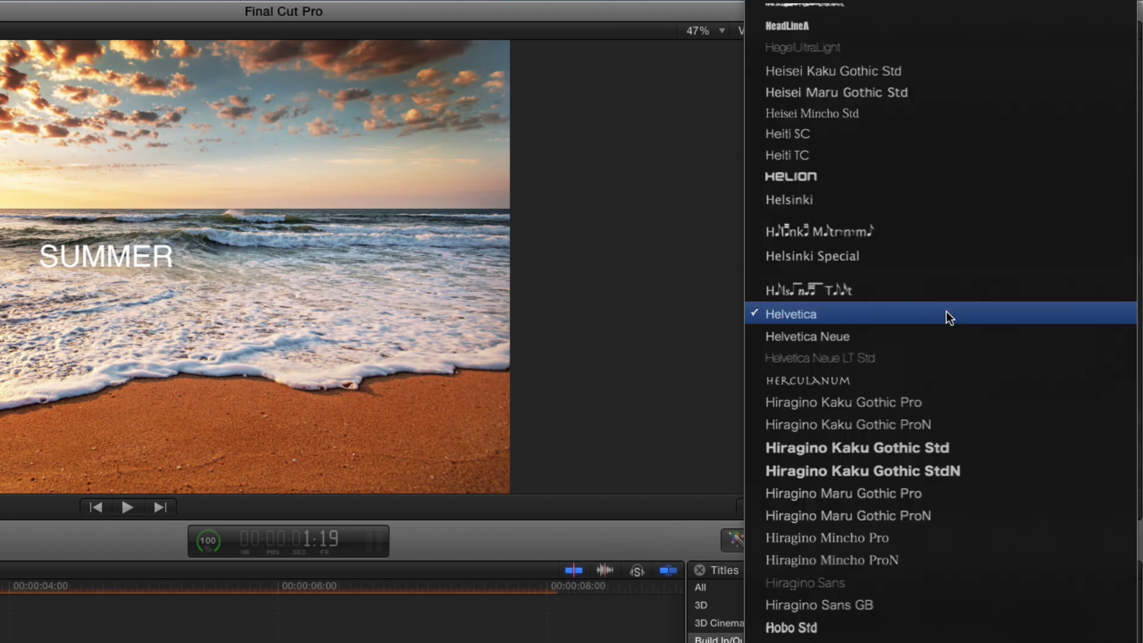
pyautogui.click(912, 452)
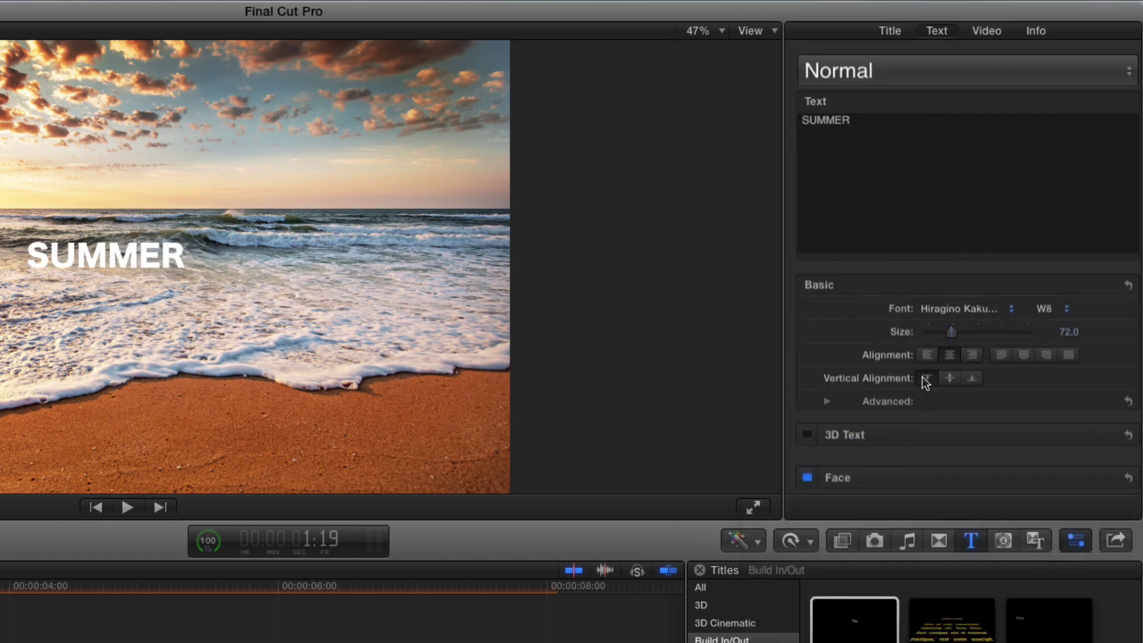
pyautogui.moveTo(952, 333); pyautogui.dragTo(968, 334)
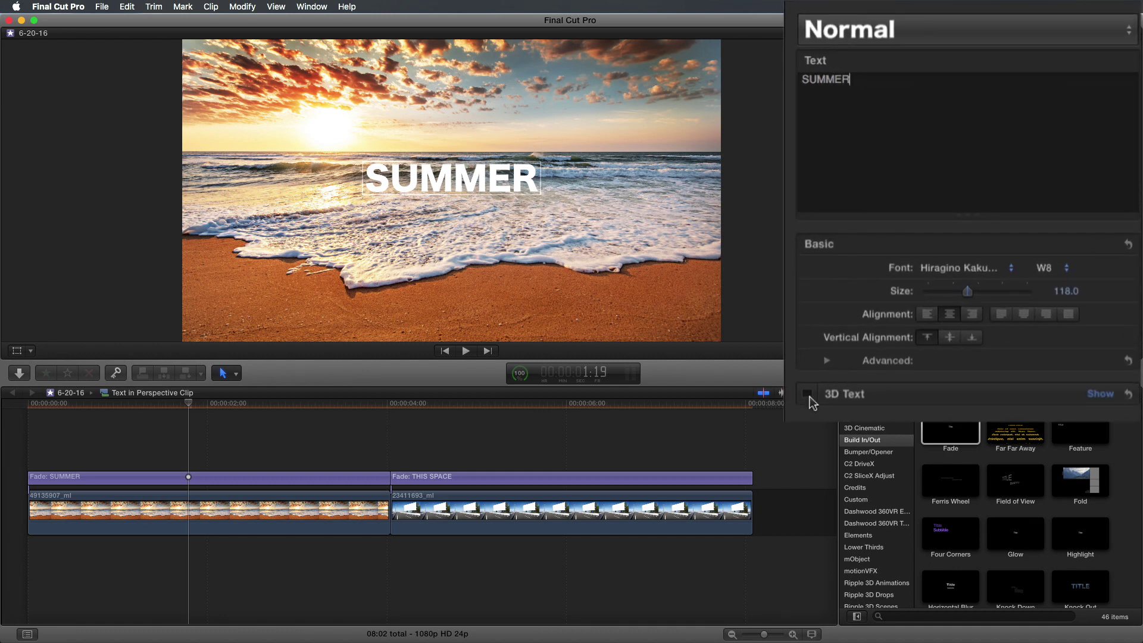
# Step: Move SUMMER low onto the sand, tilted back, and return it to flat text
pyautogui.click(807, 394)
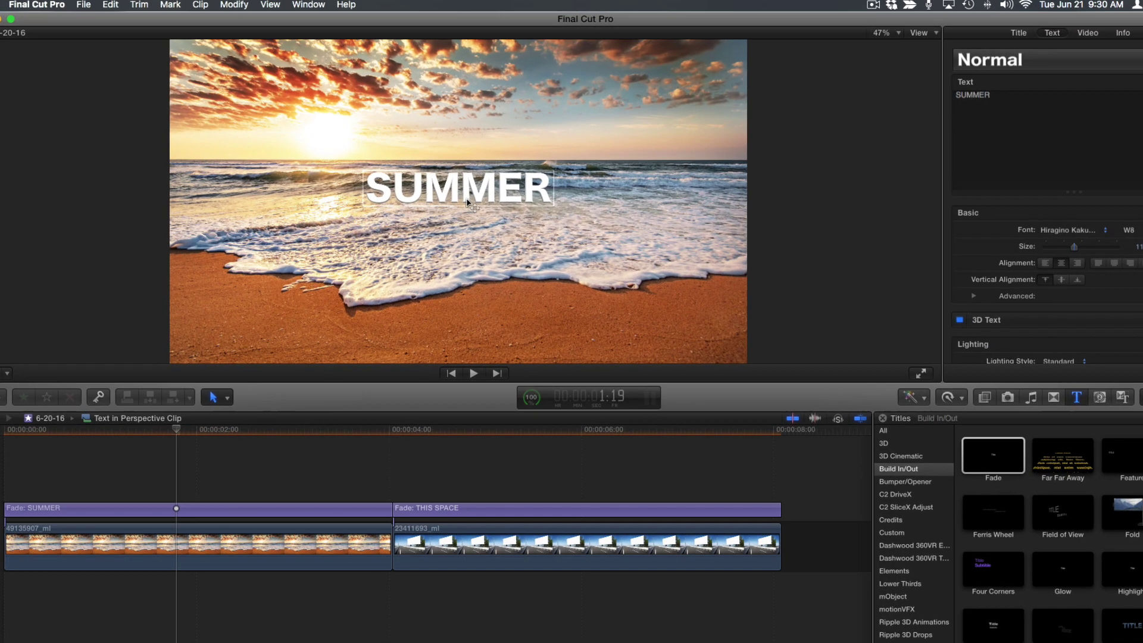
pyautogui.click(459, 189)
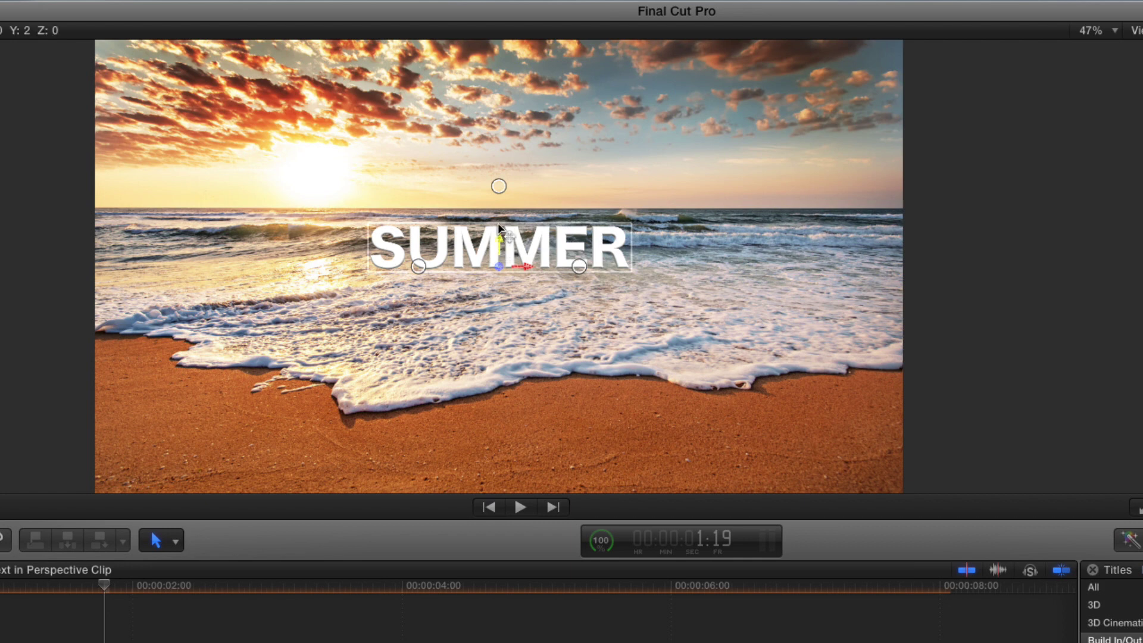
pyautogui.moveTo(498, 223); pyautogui.dragTo(499, 142)
pyautogui.moveTo(420, 172); pyautogui.dragTo(405, 169)
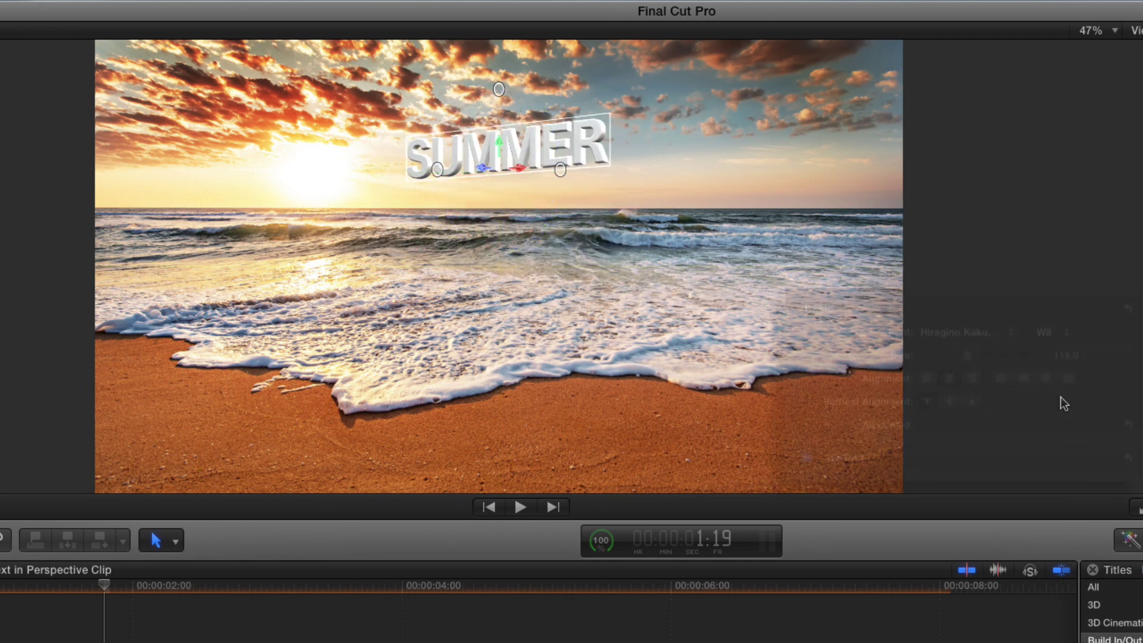
pyautogui.click(807, 458)
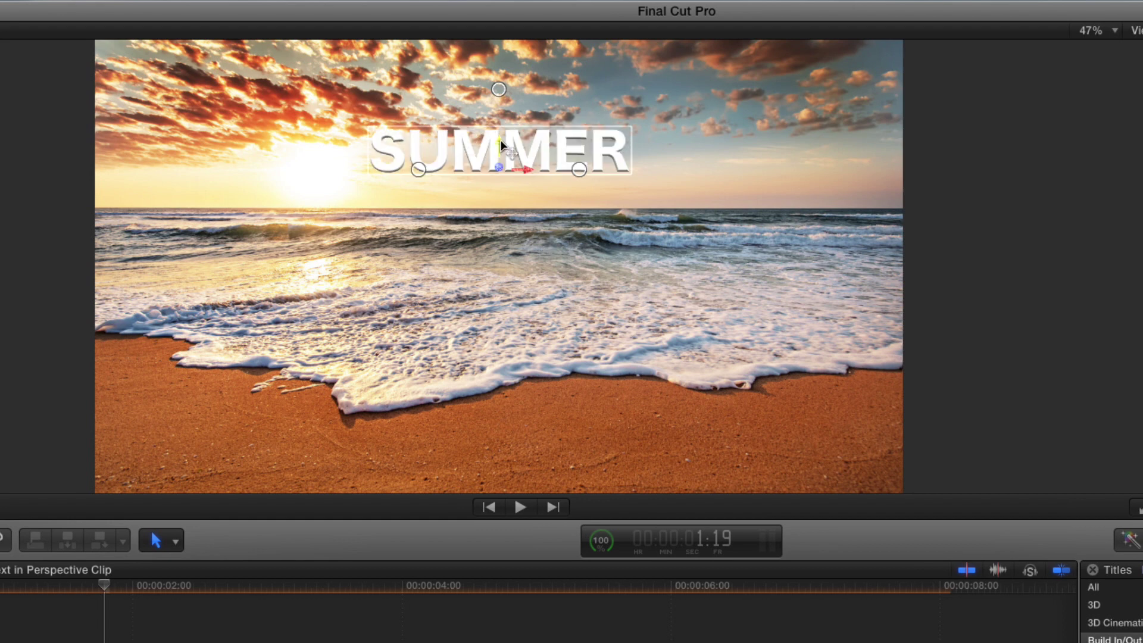
pyautogui.moveTo(498, 139); pyautogui.dragTo(485, 433)
pyautogui.moveTo(498, 378)
pyautogui.mouseDown()
pyautogui.moveTo(501, 361)
pyautogui.moveTo(501, 392)
pyautogui.mouseUp()
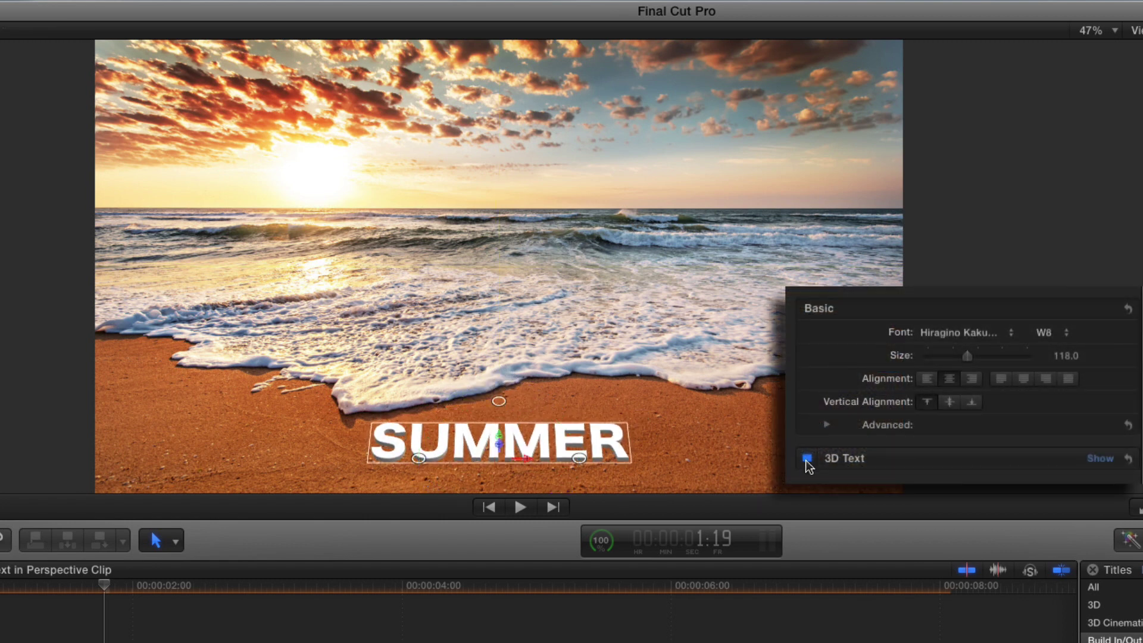
pyautogui.click(807, 458)
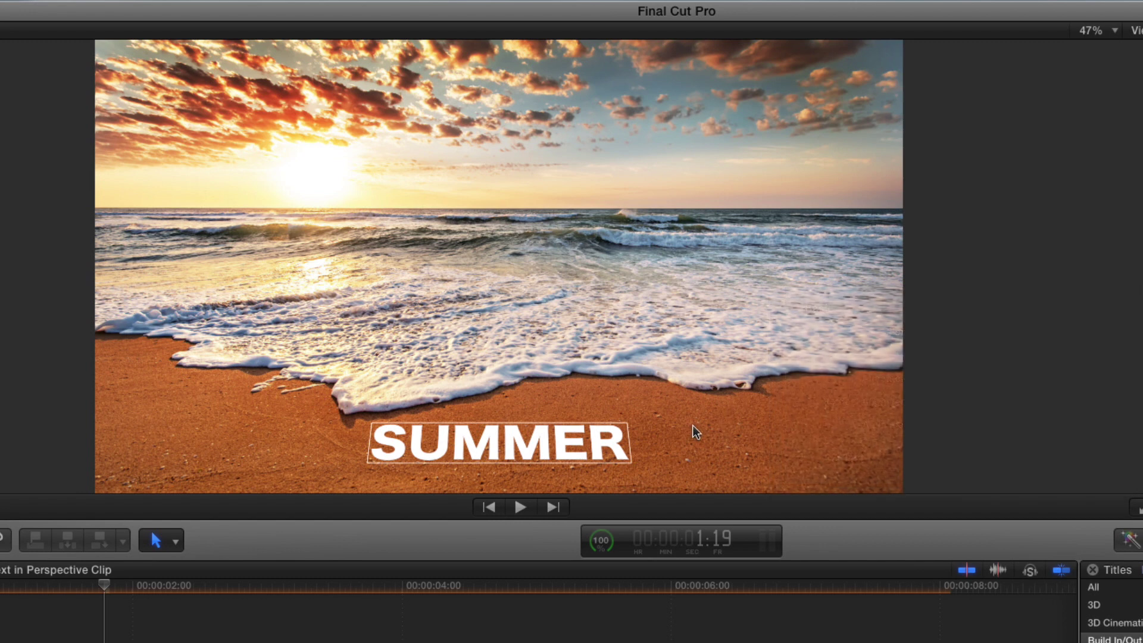
# Step: Play SUMMER's animation back from the start of the timeline
pyautogui.press('Home')
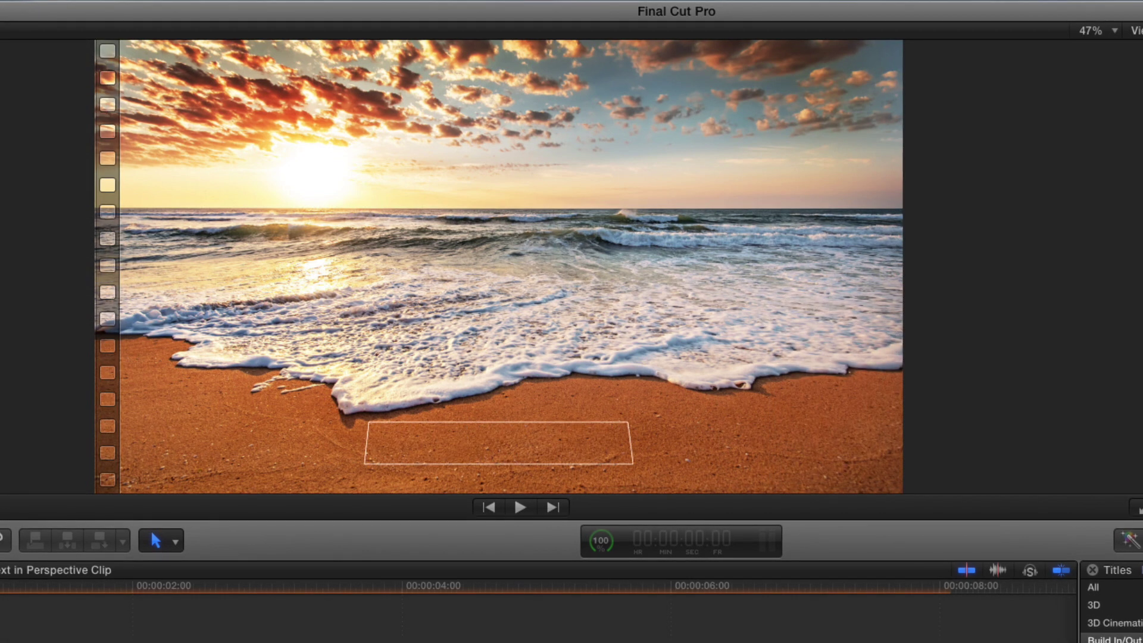
pyautogui.press('space')
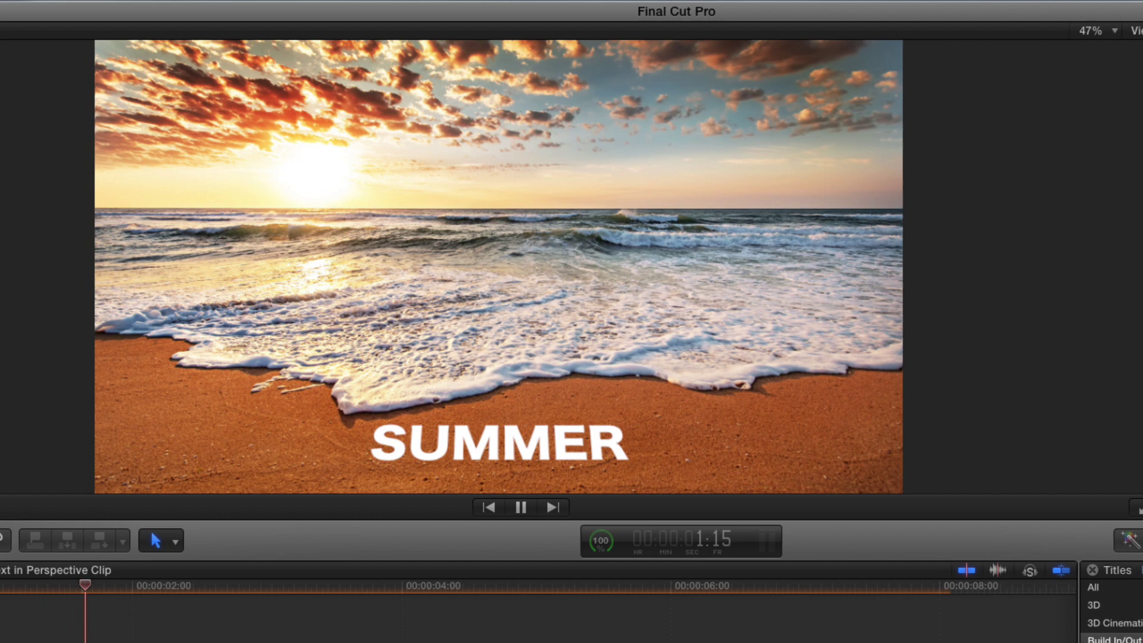
pyautogui.press('space')
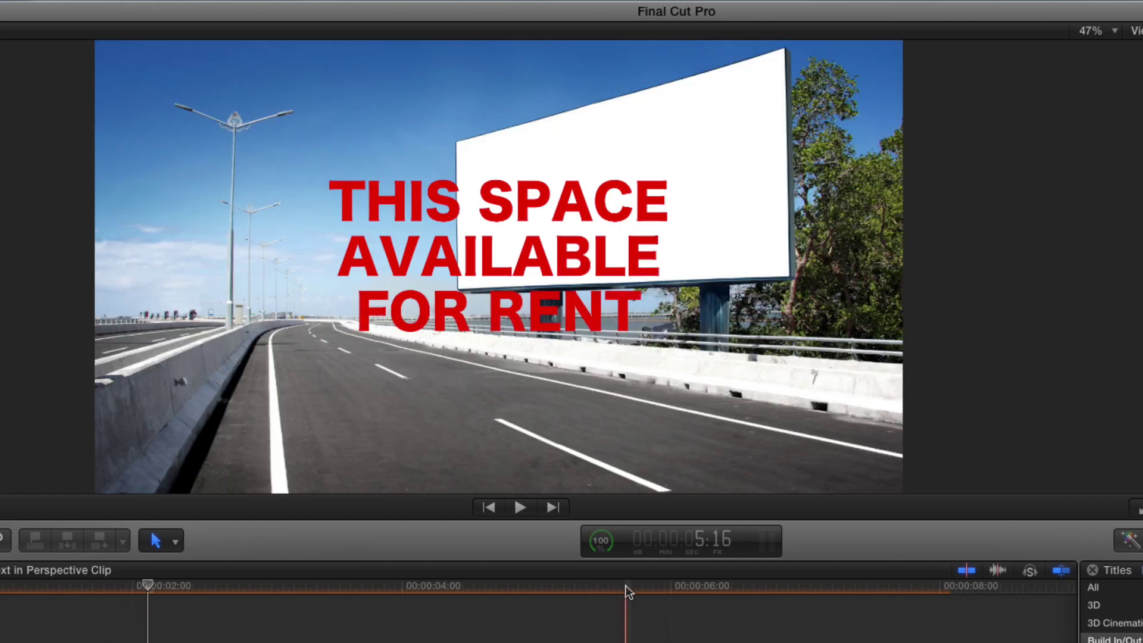
pyautogui.click(626, 584)
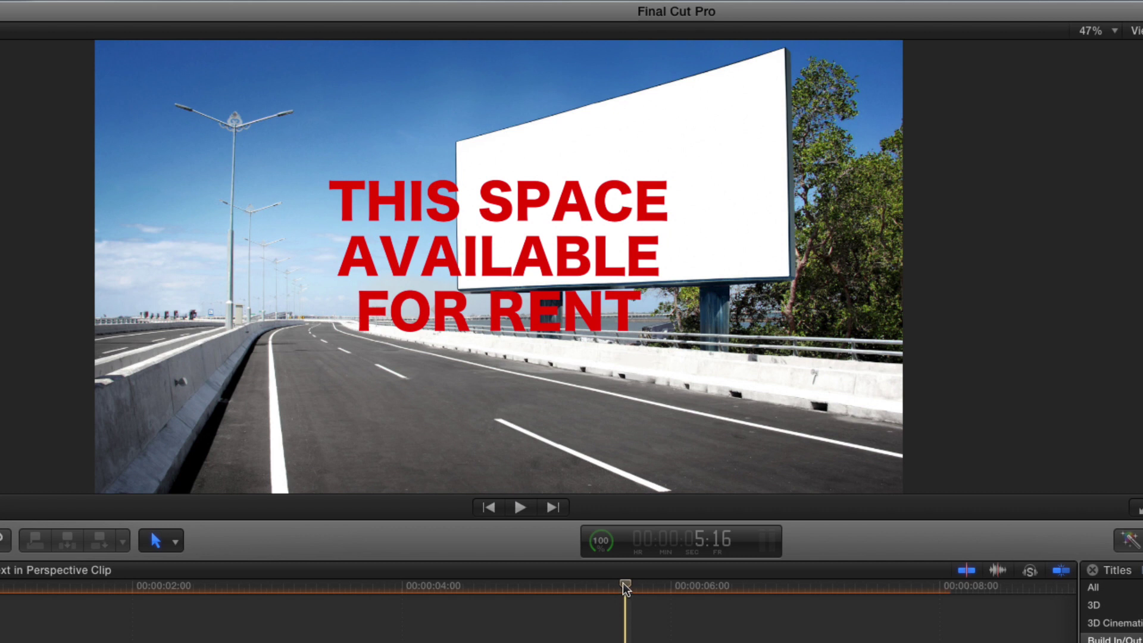
pyautogui.moveTo(625, 587); pyautogui.dragTo(659, 582)
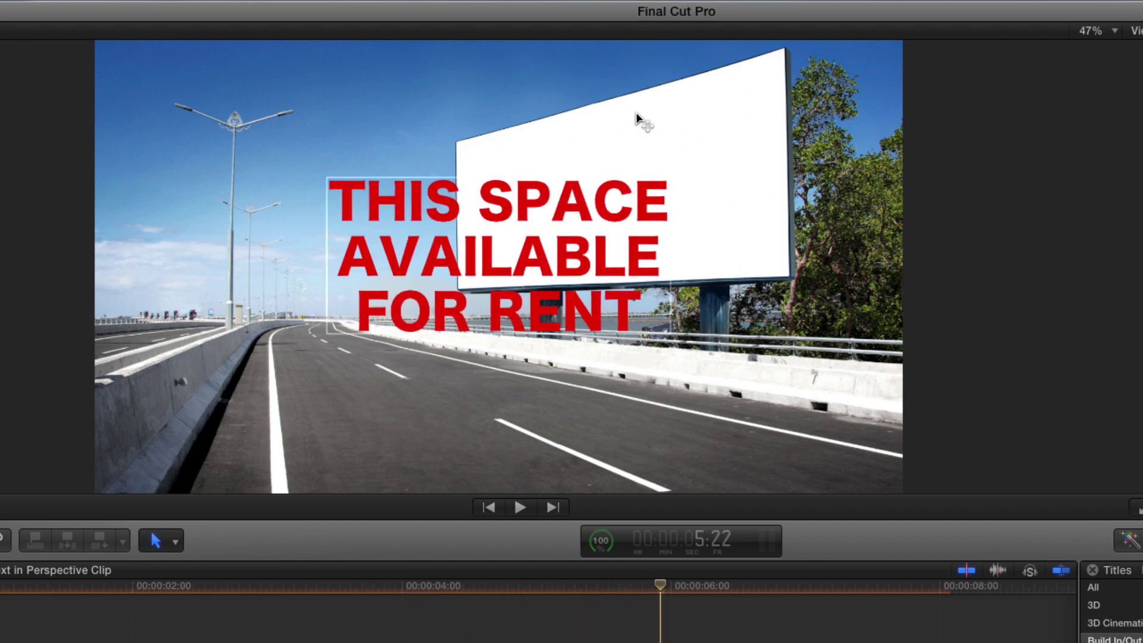
pyautogui.scroll(-6, 928, 381)
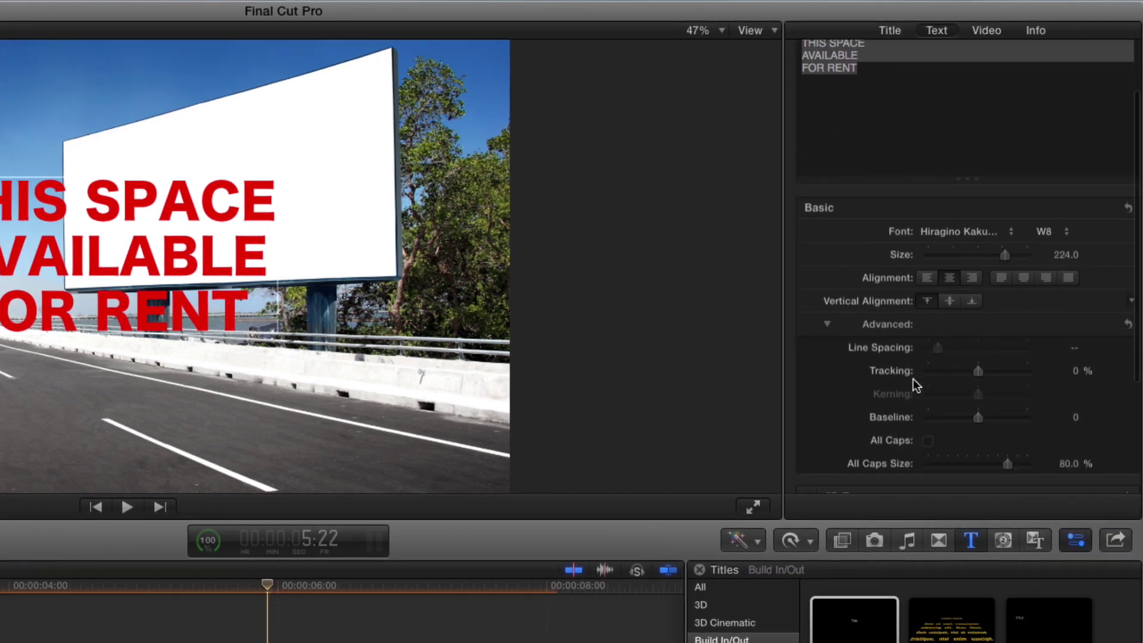
pyautogui.click(825, 421)
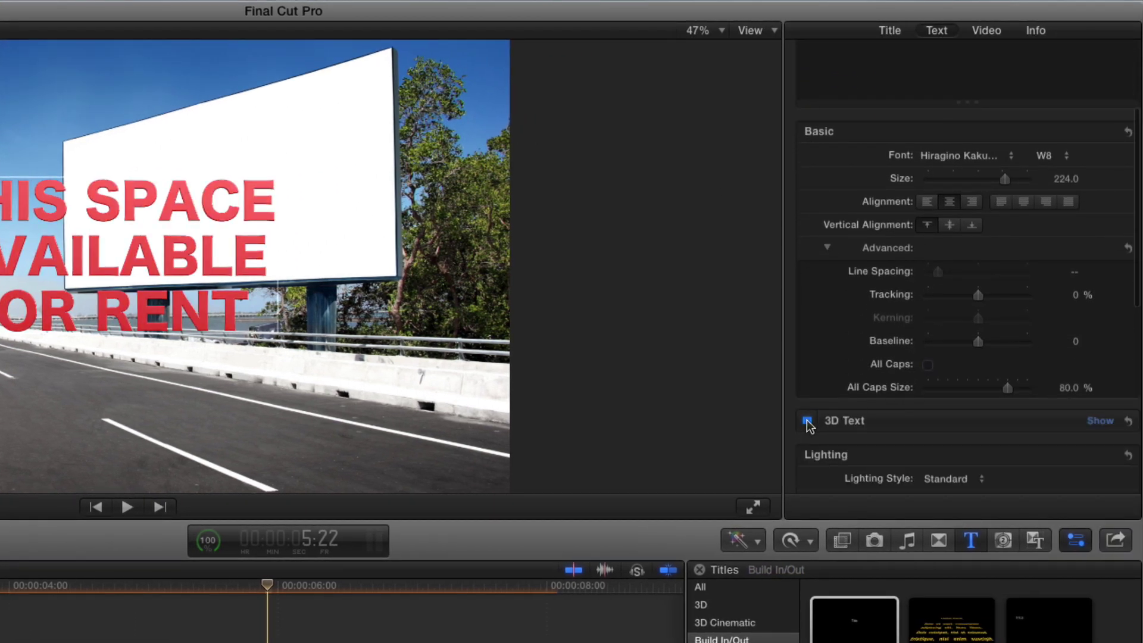
pyautogui.click(117, 268)
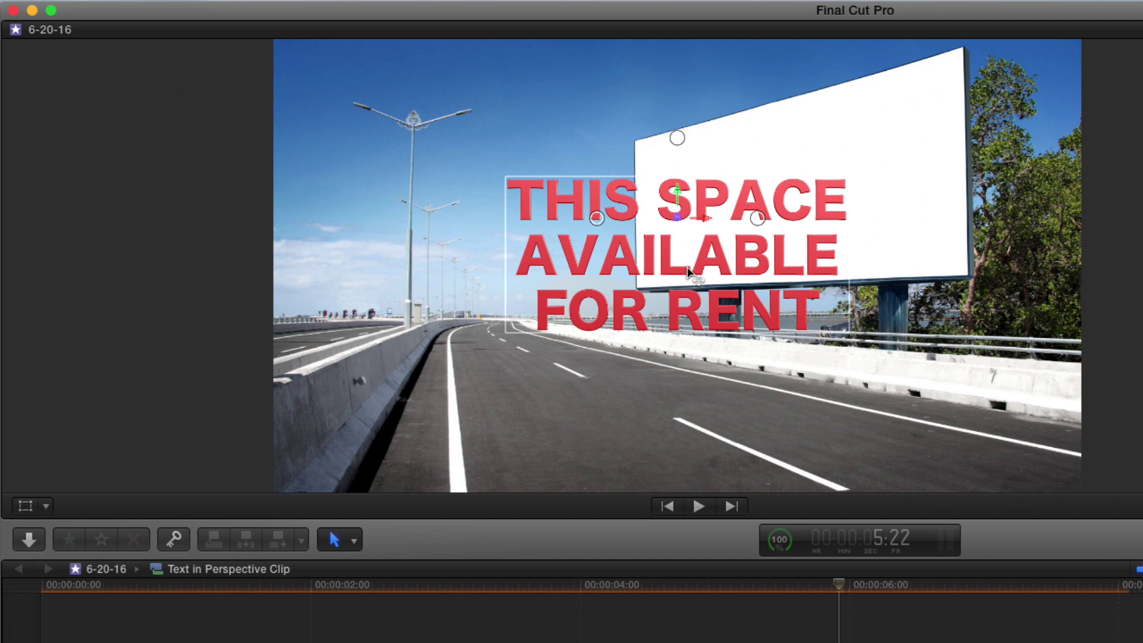
pyautogui.moveTo(676, 193); pyautogui.dragTo(810, 161)
pyautogui.moveTo(719, 162); pyautogui.dragTo(797, 171)
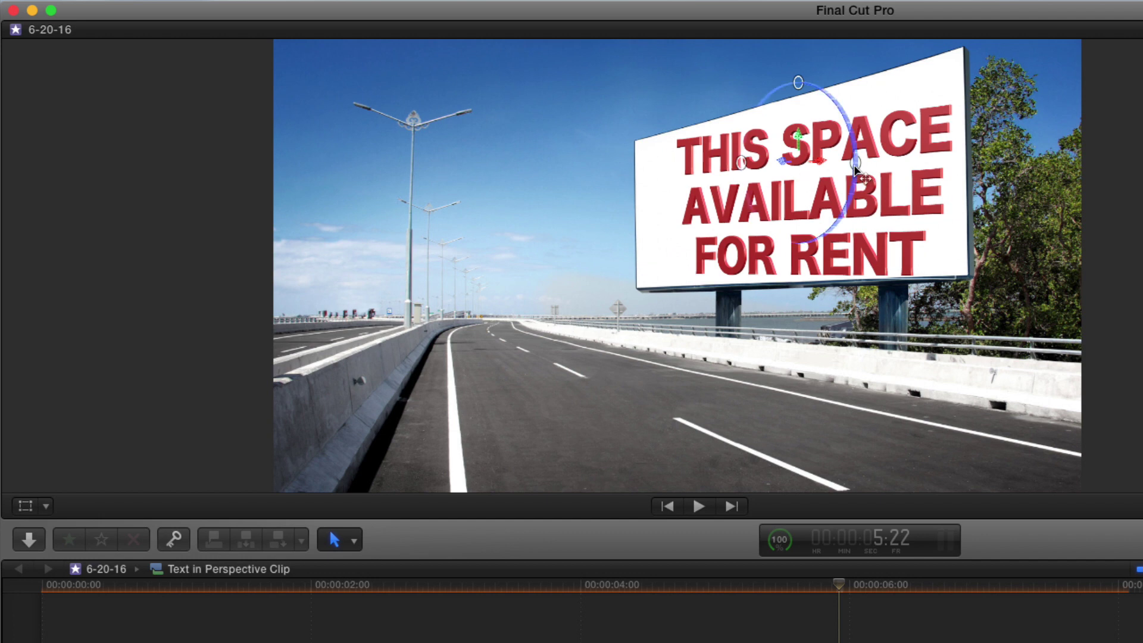
pyautogui.moveTo(867, 169); pyautogui.dragTo(807, 162)
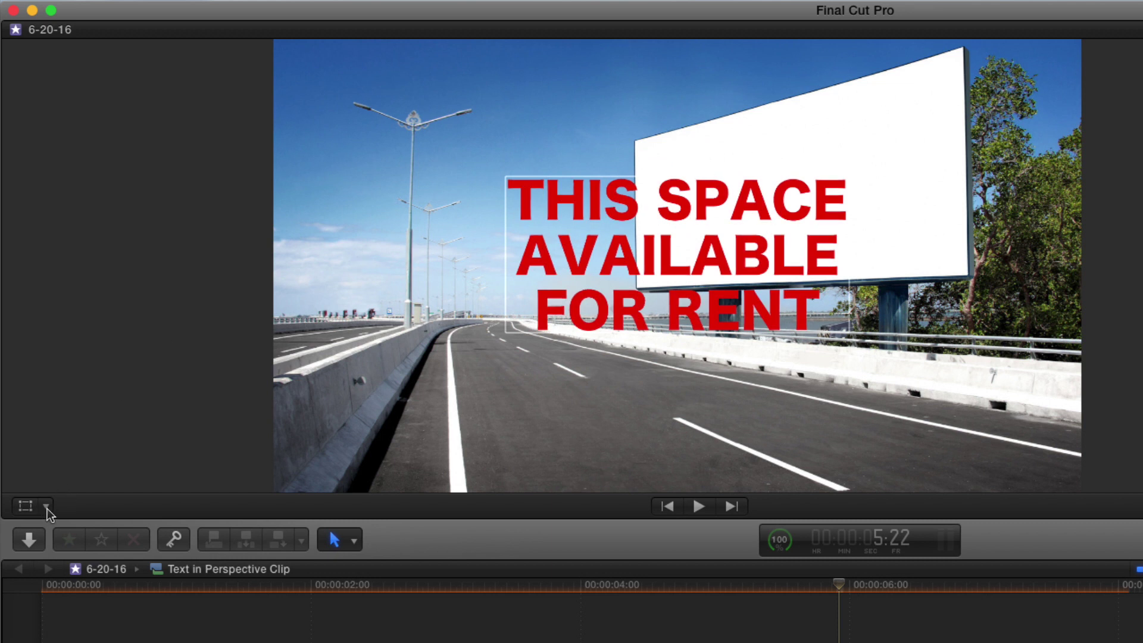
# Step: Use Distort on the billboard shot at 12.5% viewer zoom, pulling the right corners outward
pyautogui.click(47, 507)
pyautogui.click(63, 575)
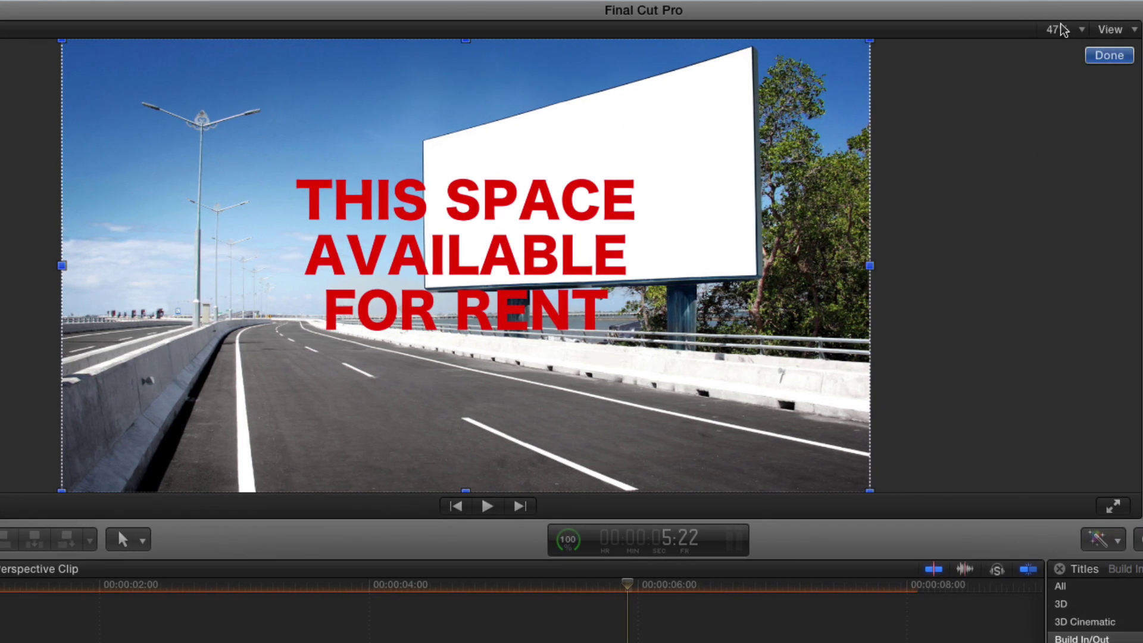
pyautogui.click(1059, 29)
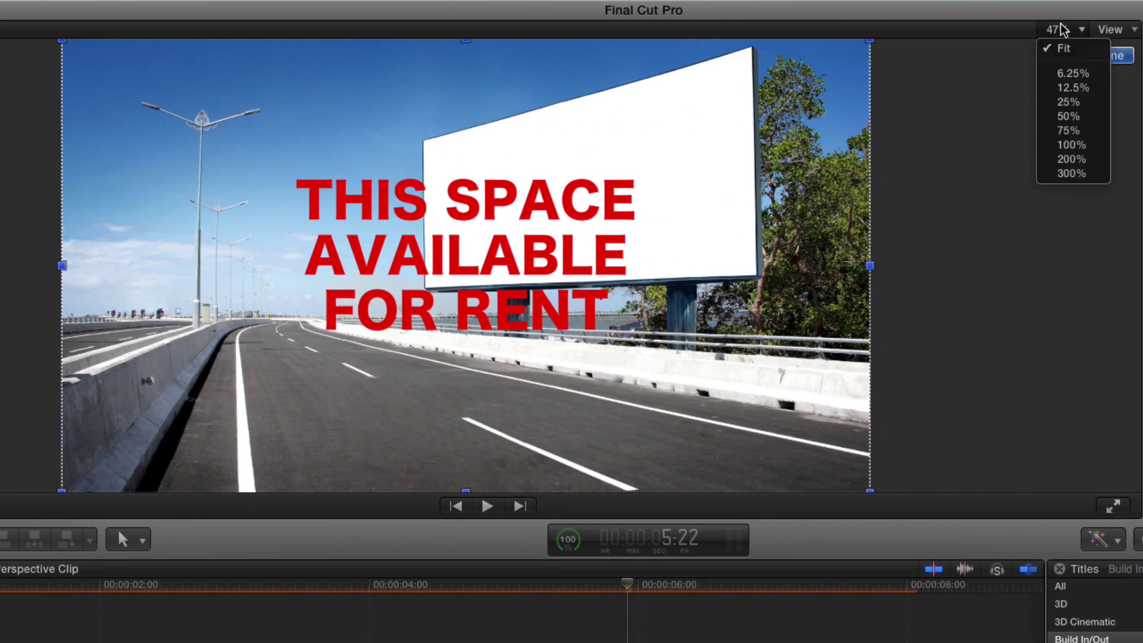
pyautogui.click(1073, 88)
pyautogui.moveTo(573, 206); pyautogui.dragTo(653, 139)
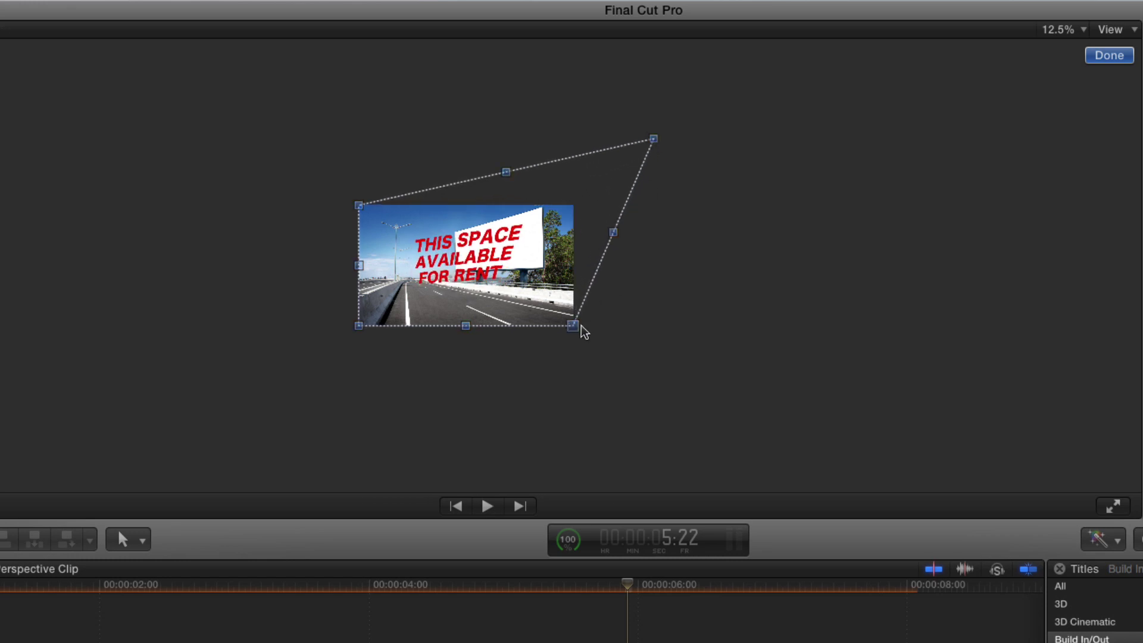
pyautogui.moveTo(573, 325); pyautogui.dragTo(596, 337)
# Step: Undo the corner distortion, fit the frame in the viewer, and return to the Select tool
pyautogui.press('super+z')
pyautogui.press('super+z')
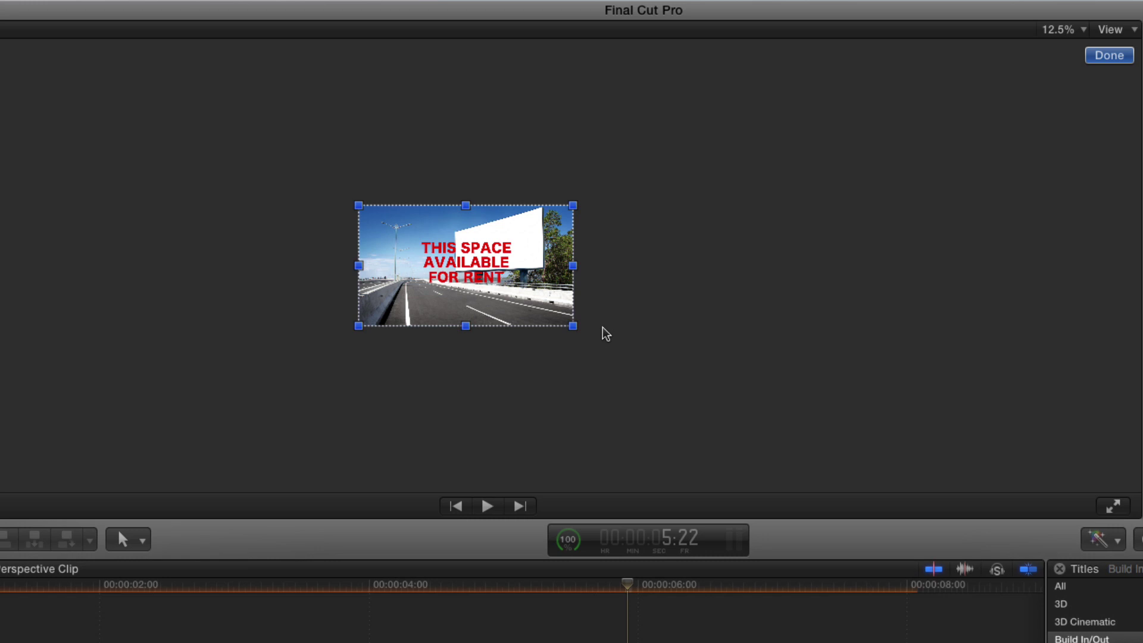
pyautogui.hotkey('shift', 'z')
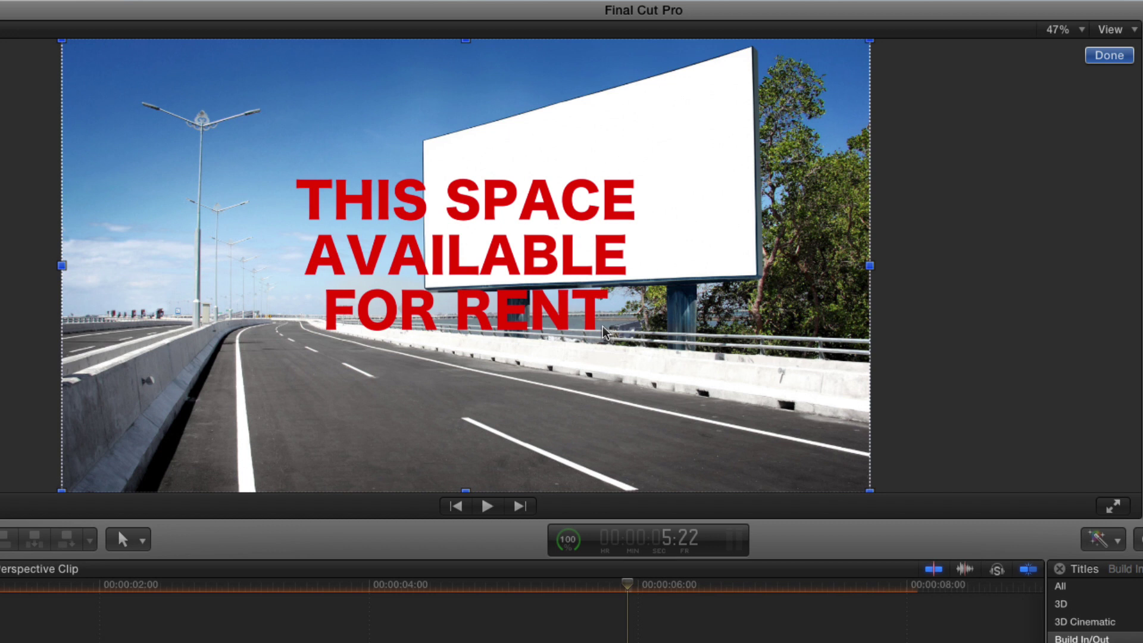
pyautogui.press('a')
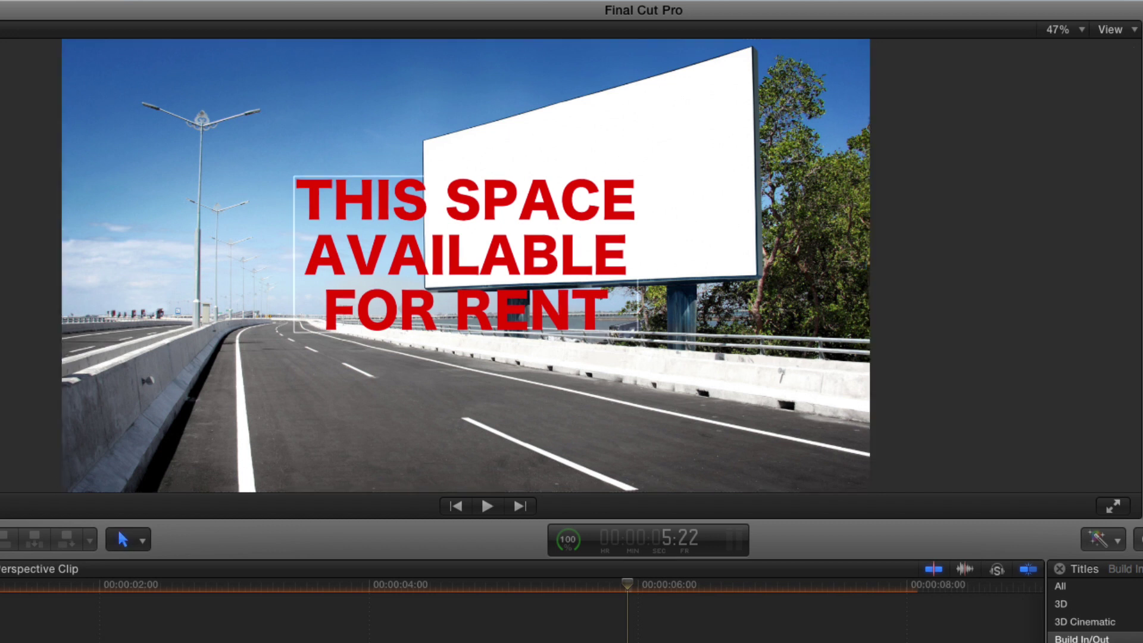
# Step: Make the rental title 3D, enlarge and raise it across the frame, then flatten it
pyautogui.click(806, 432)
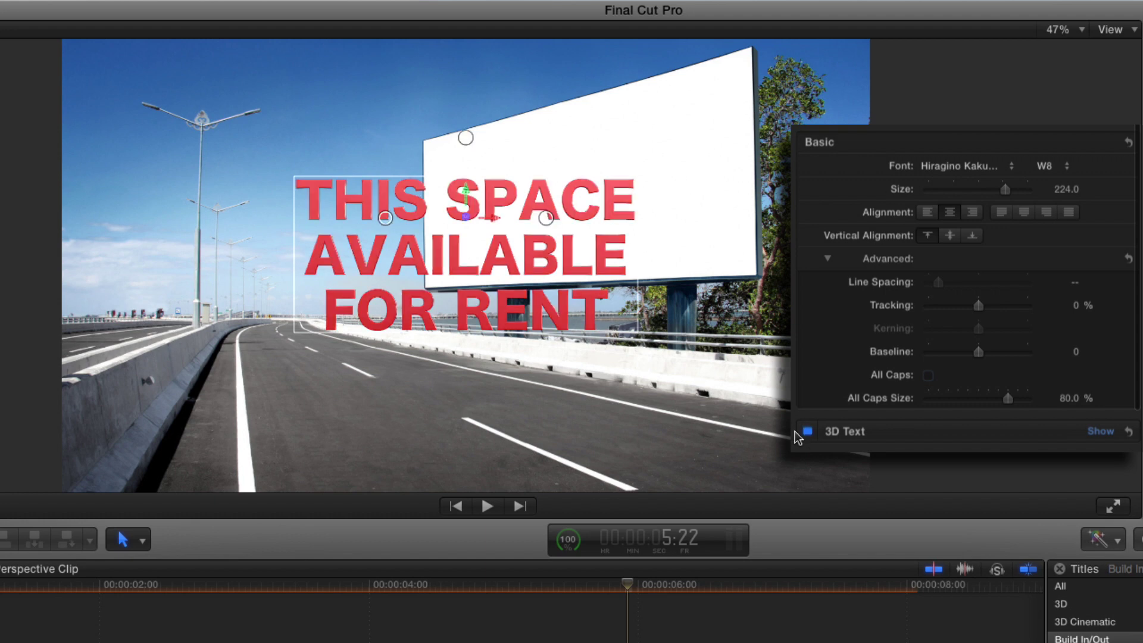
pyautogui.moveTo(467, 221); pyautogui.dragTo(696, 220)
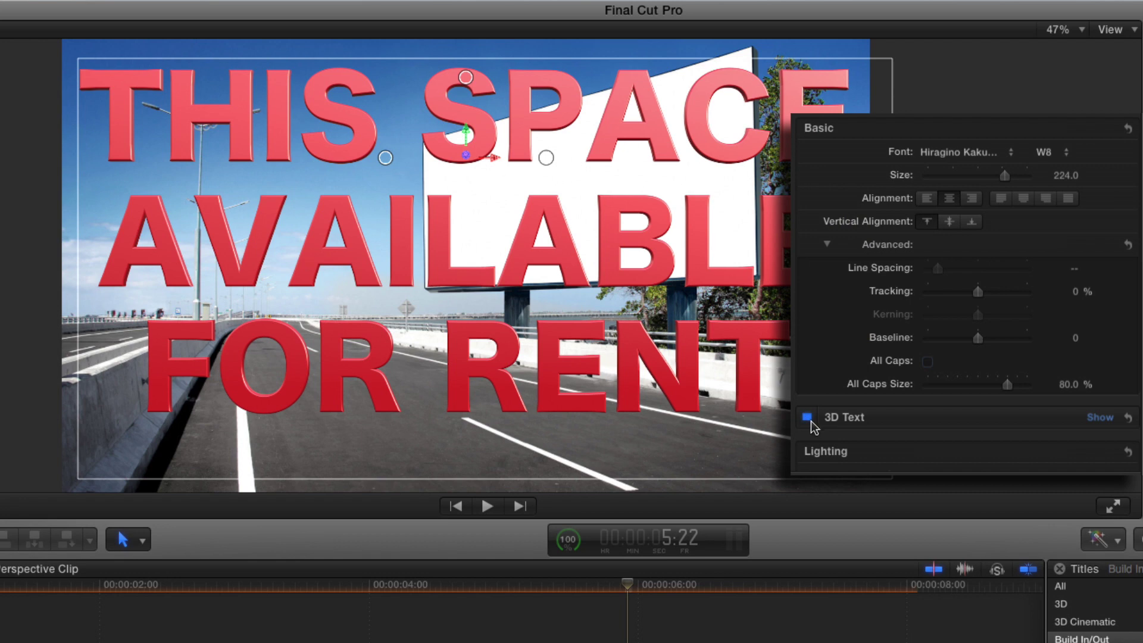
pyautogui.click(808, 418)
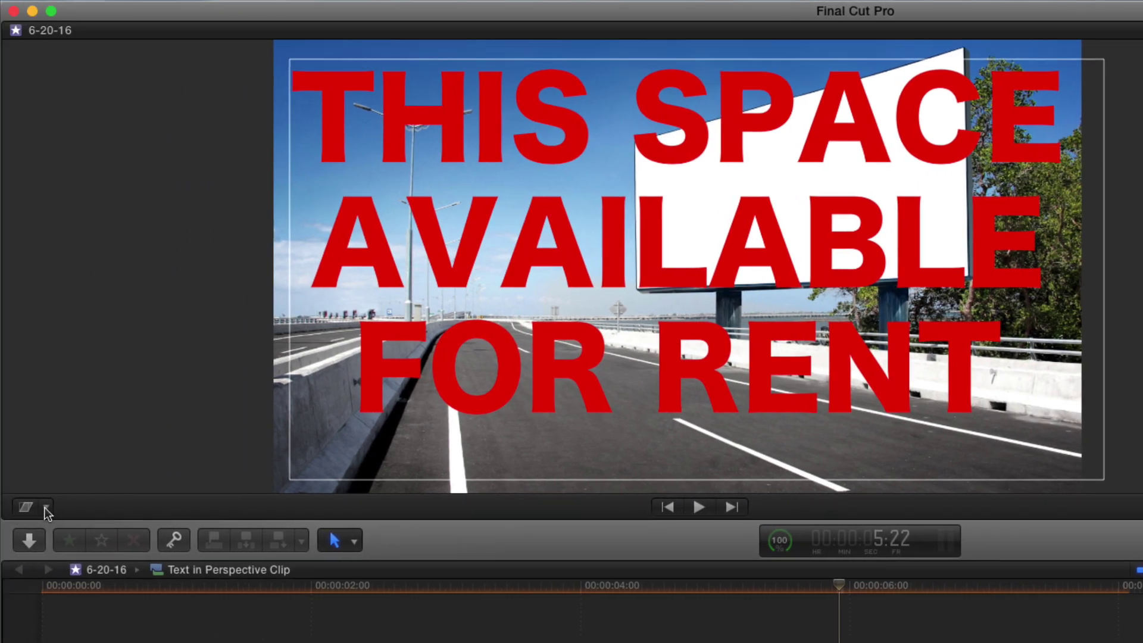
# Step: Scale the rental title down to about 41% and move it onto the blank billboard
pyautogui.click(46, 507)
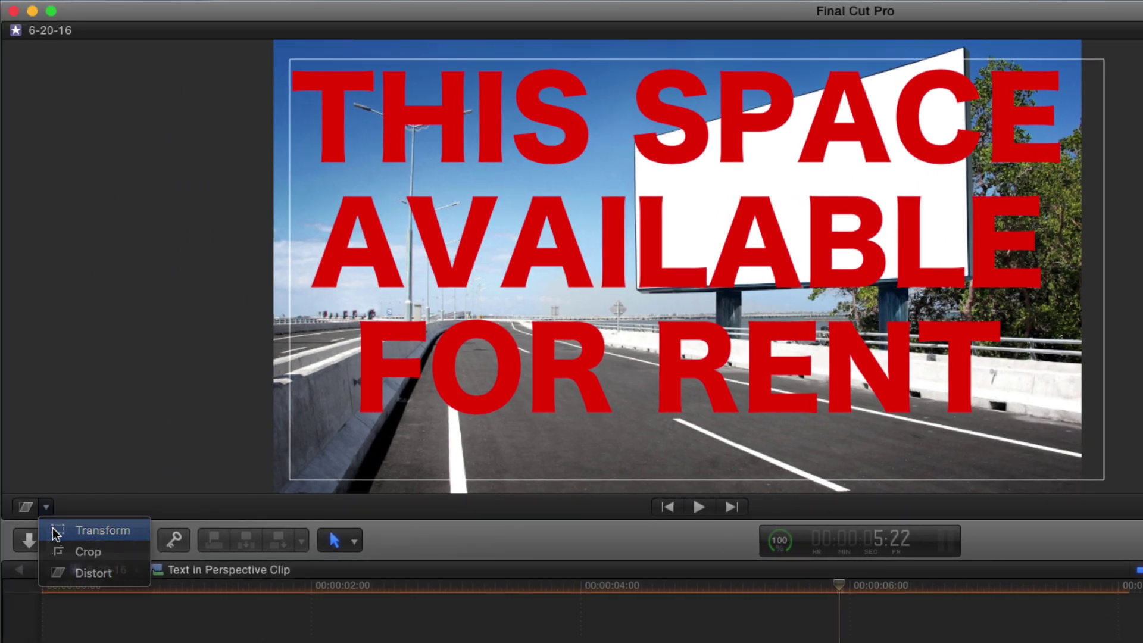
pyautogui.click(57, 531)
pyautogui.moveTo(1080, 494); pyautogui.dragTo(859, 368)
pyautogui.moveTo(677, 265); pyautogui.dragTo(812, 215)
pyautogui.moveTo(992, 322); pyautogui.dragTo(982, 311)
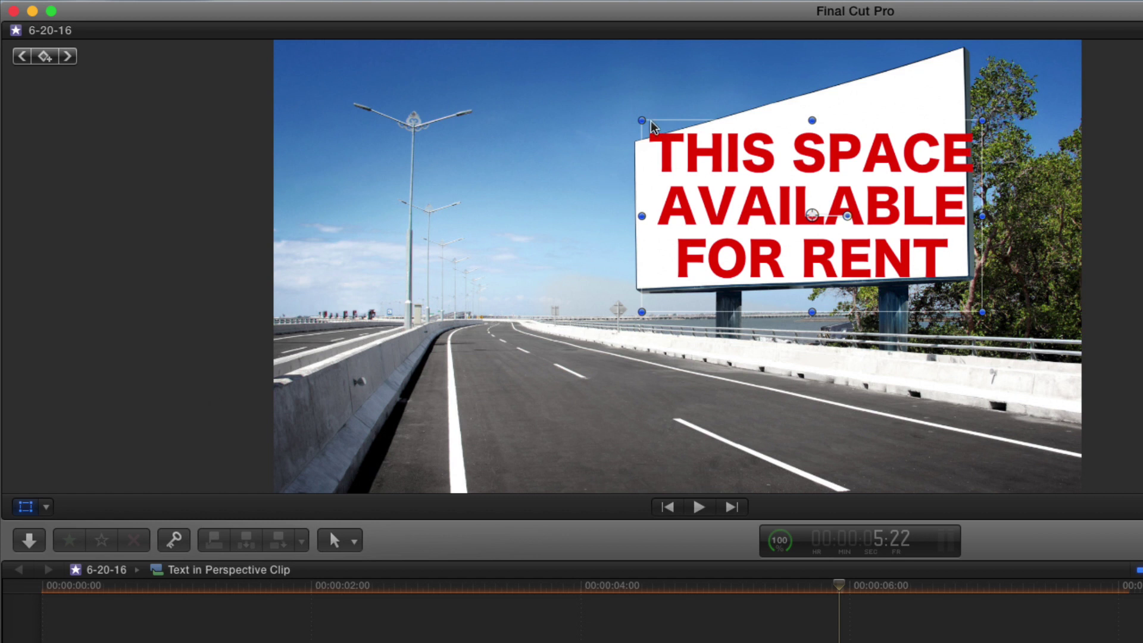
pyautogui.click(46, 507)
# Step: Pin the title's four corners to the billboard's angled corners with Distort
pyautogui.click(94, 572)
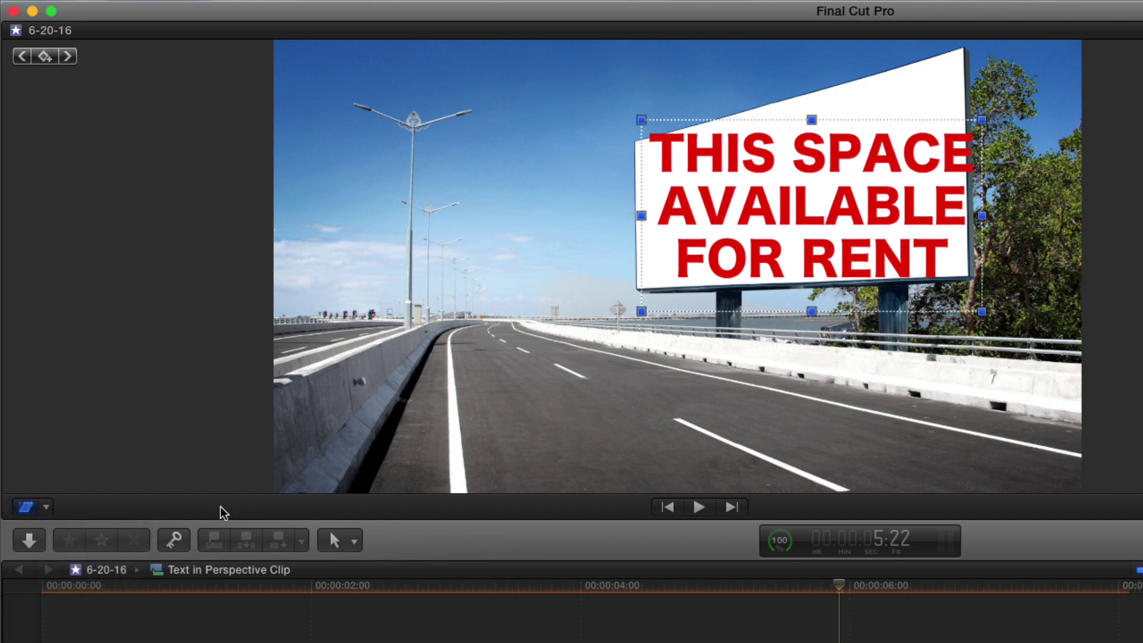
pyautogui.moveTo(642, 120); pyautogui.dragTo(636, 142)
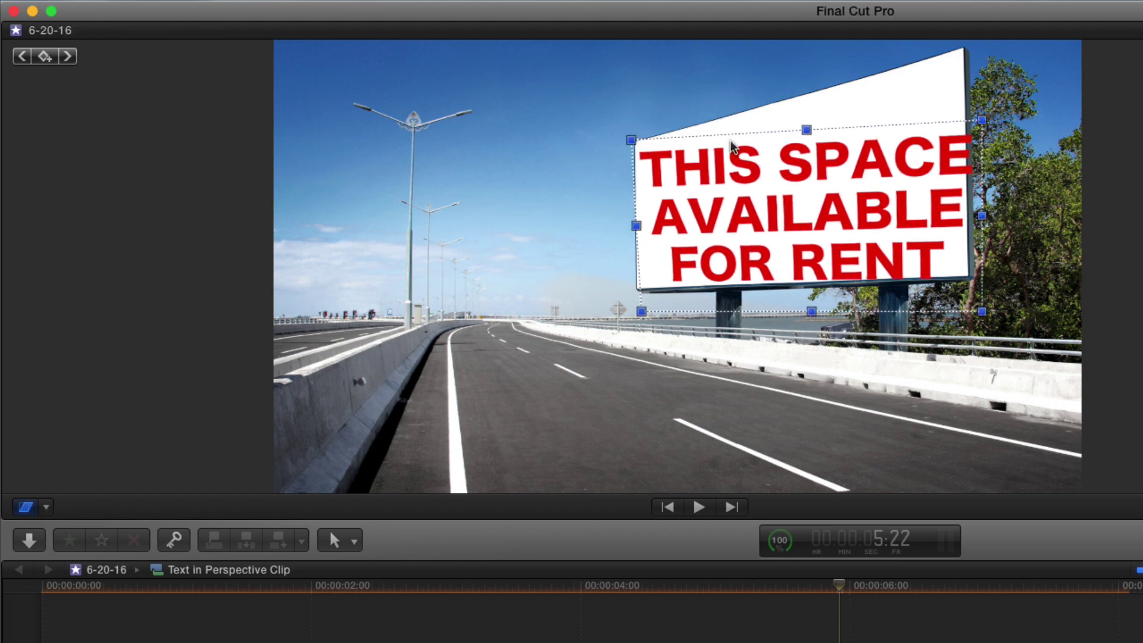
pyautogui.moveTo(981, 120); pyautogui.dragTo(966, 53)
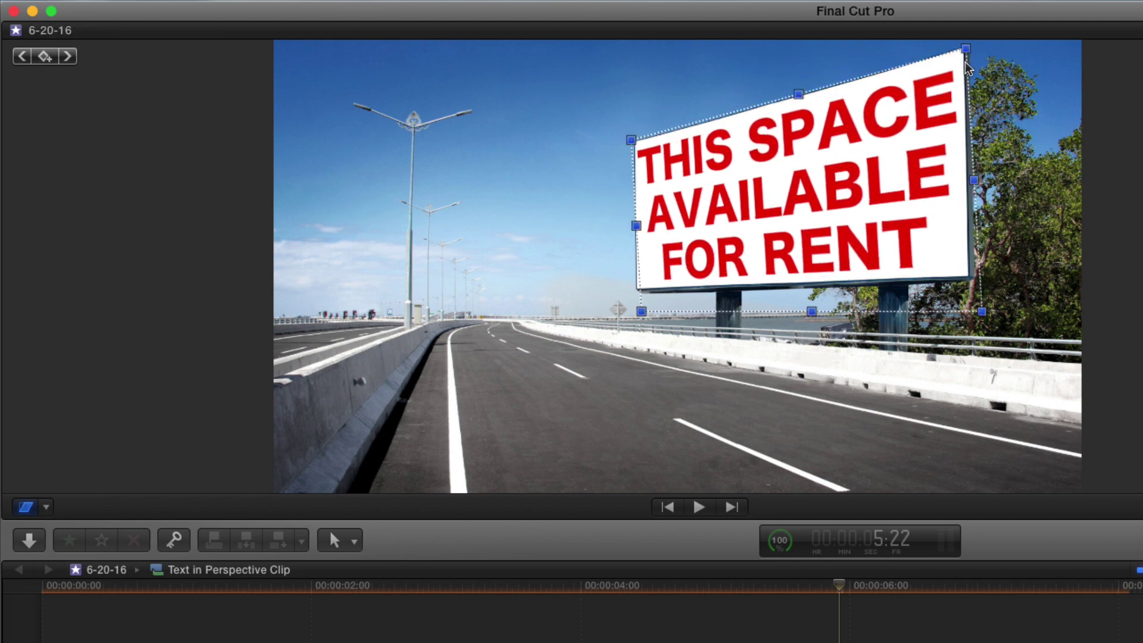
pyautogui.moveTo(981, 311); pyautogui.dragTo(965, 281)
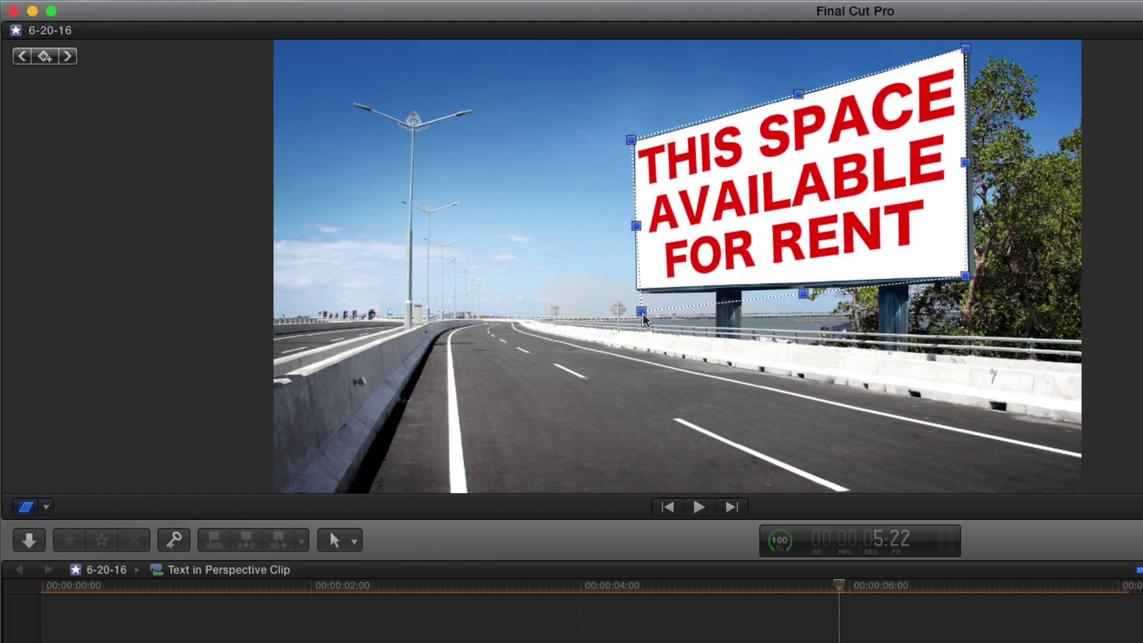
pyautogui.moveTo(640, 311); pyautogui.dragTo(636, 289)
pyautogui.click(969, 279)
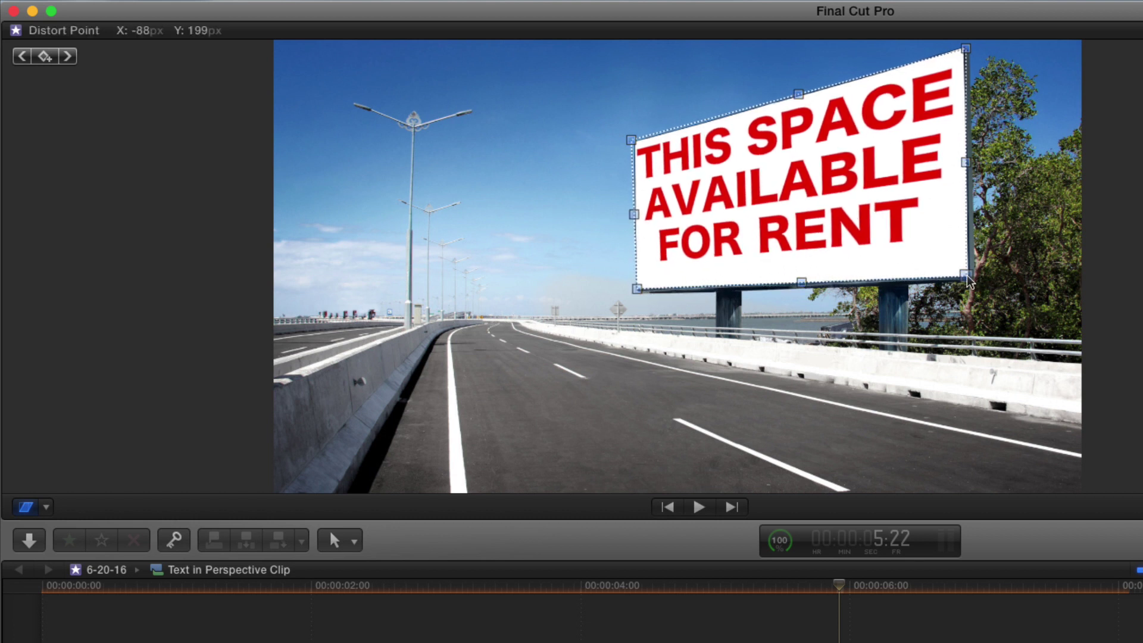
pyautogui.moveTo(800, 283); pyautogui.dragTo(804, 289)
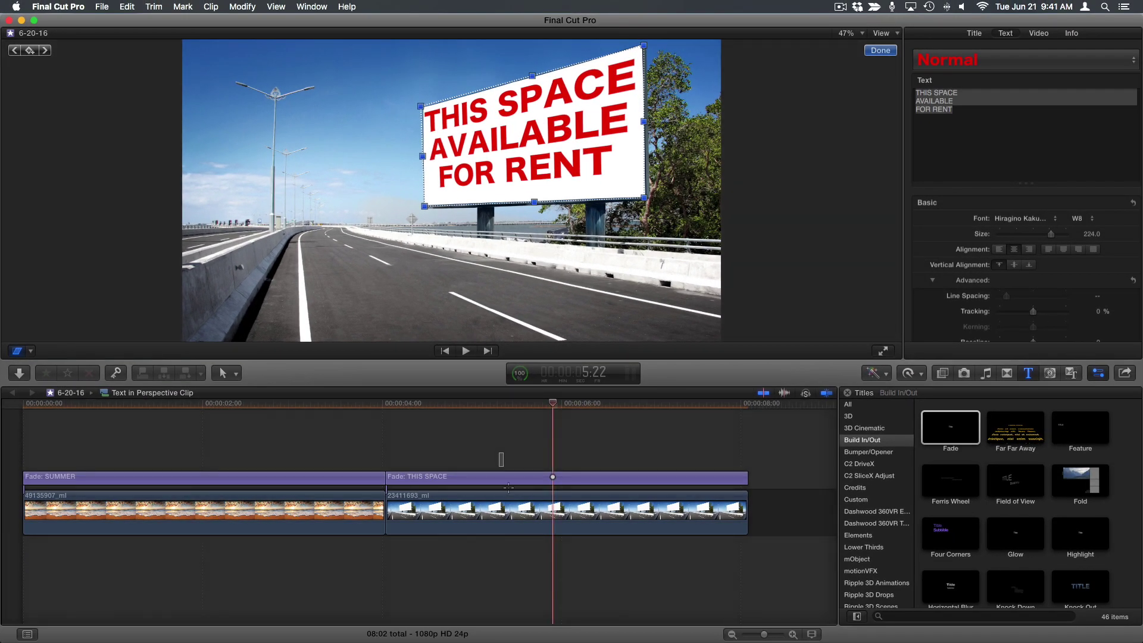
# Step: Combine the THIS SPACE title and billboard clip into a compound clip
pyautogui.moveTo(499, 453); pyautogui.dragTo(520, 522)
pyautogui.hotkey('alt', 'g')
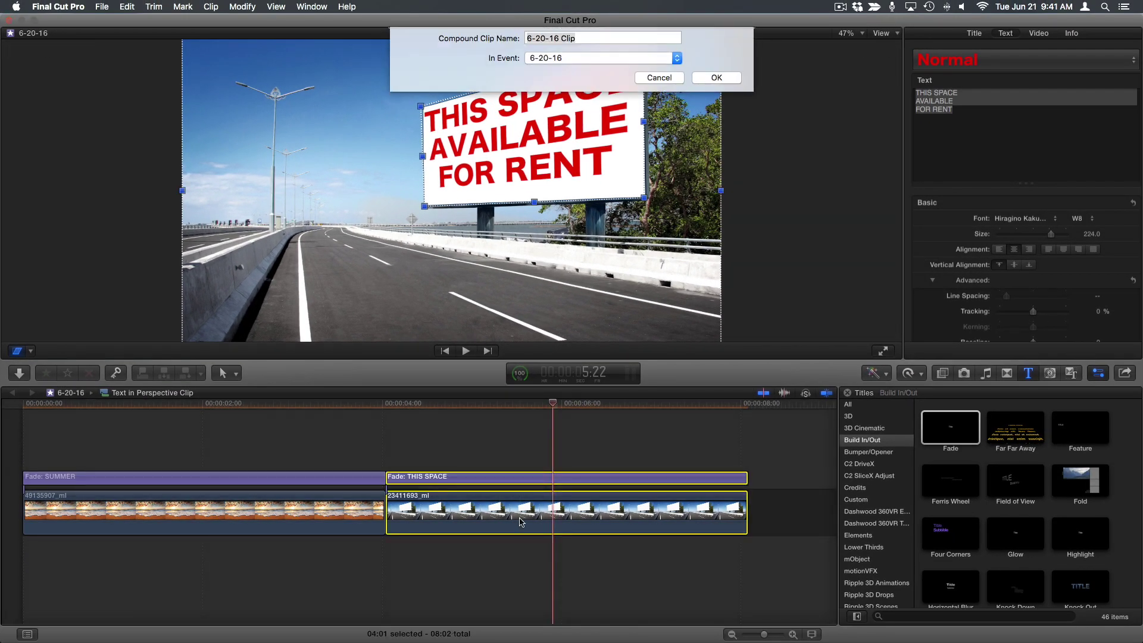
pyautogui.press('Return')
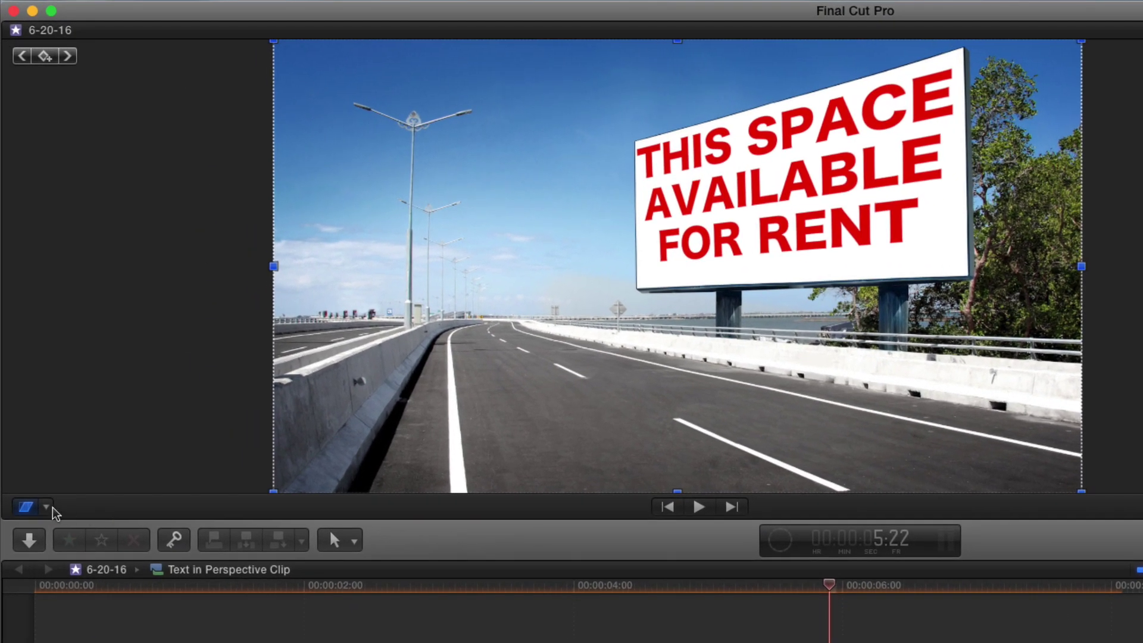
# Step: Apply a Ken Burns crop with a smaller End frame moved toward the billboard
pyautogui.click(42, 465)
pyautogui.click(58, 554)
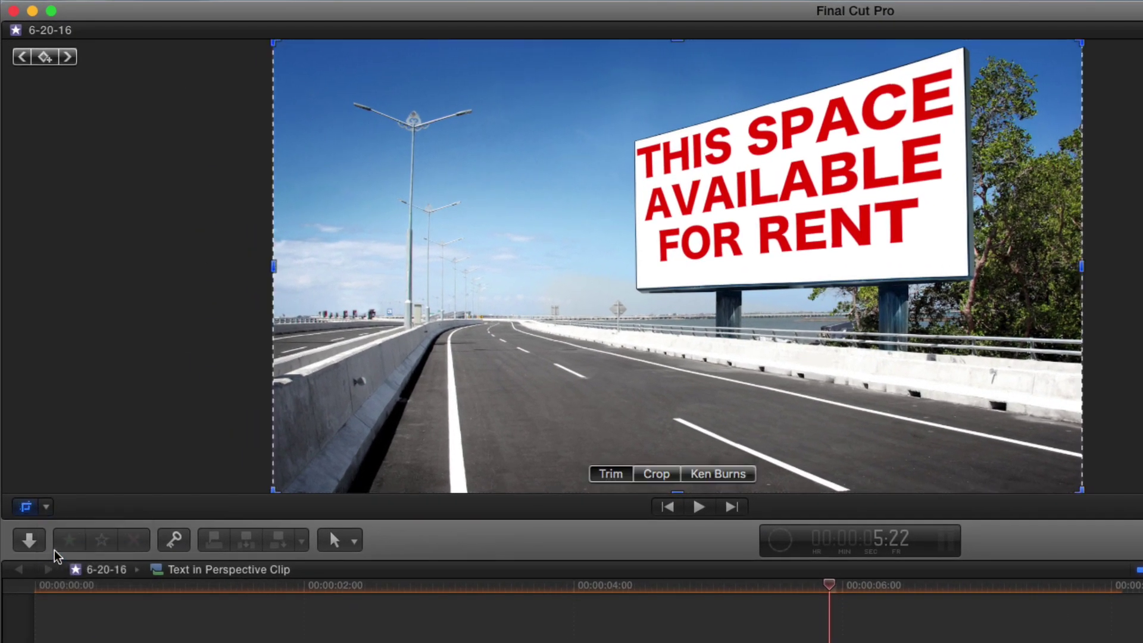
pyautogui.click(718, 474)
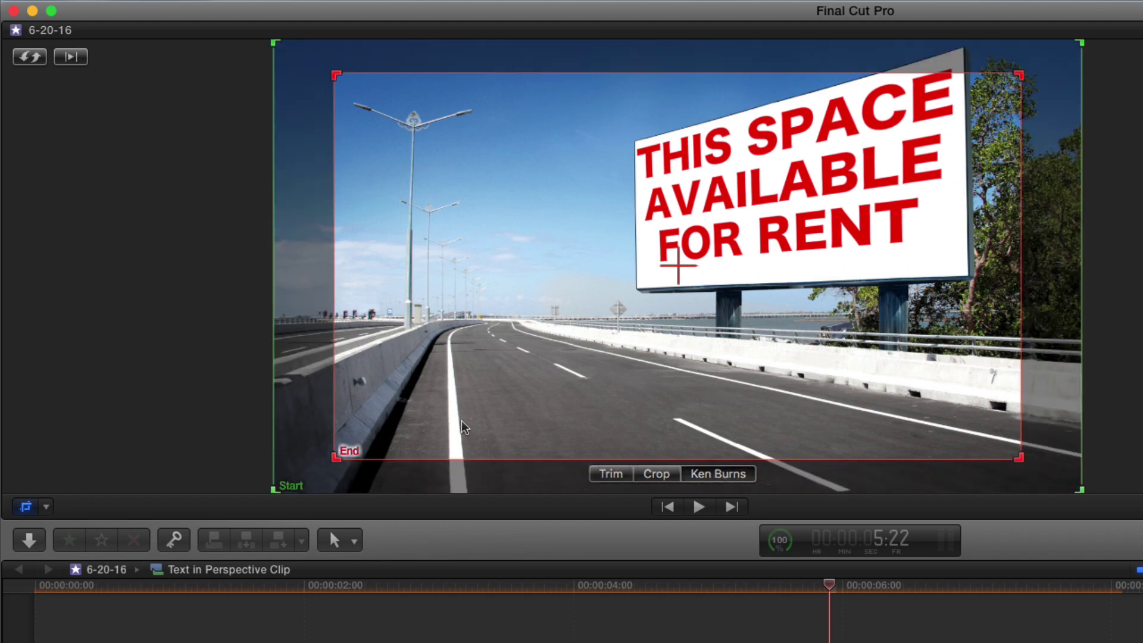
pyautogui.moveTo(334, 463); pyautogui.dragTo(375, 437)
pyautogui.moveTo(555, 385); pyautogui.dragTo(598, 362)
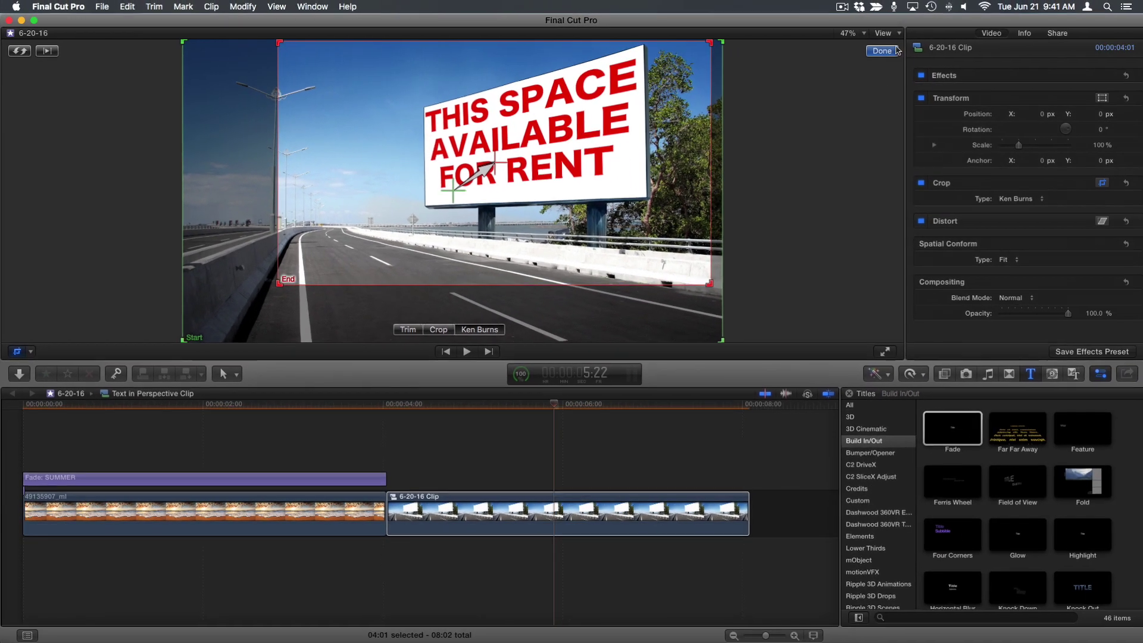
# Step: Finish the billboard Ken Burns and make the SUMMER title and beach clip compound clip 6-20-16 Clip 1
pyautogui.click(880, 52)
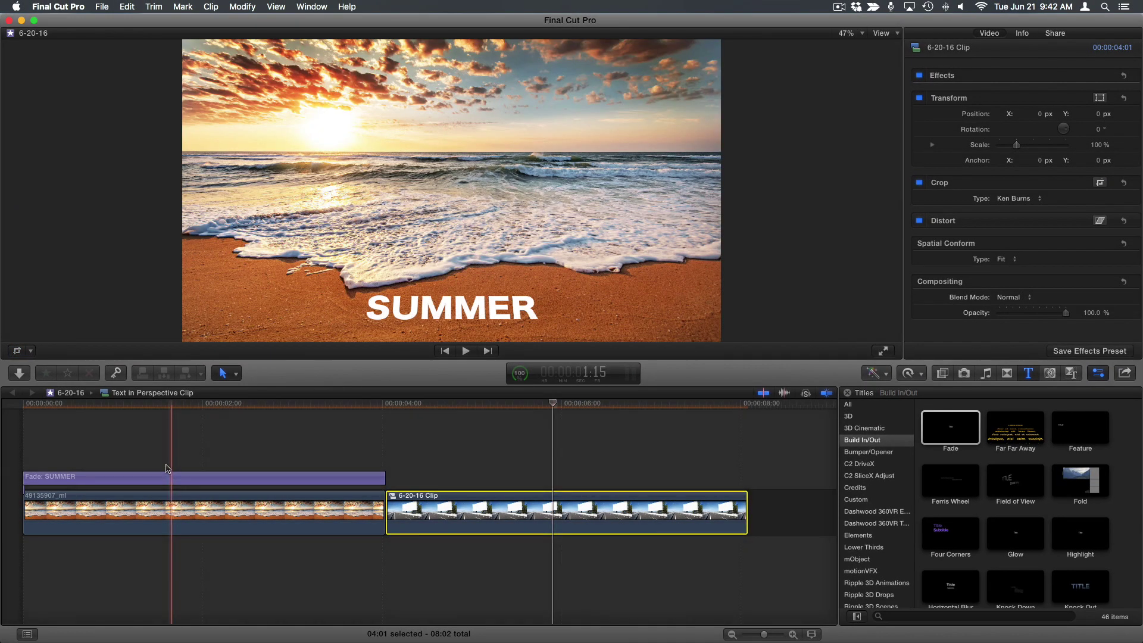
pyautogui.moveTo(170, 433); pyautogui.dragTo(223, 540)
pyautogui.hotkey('alt', 'g')
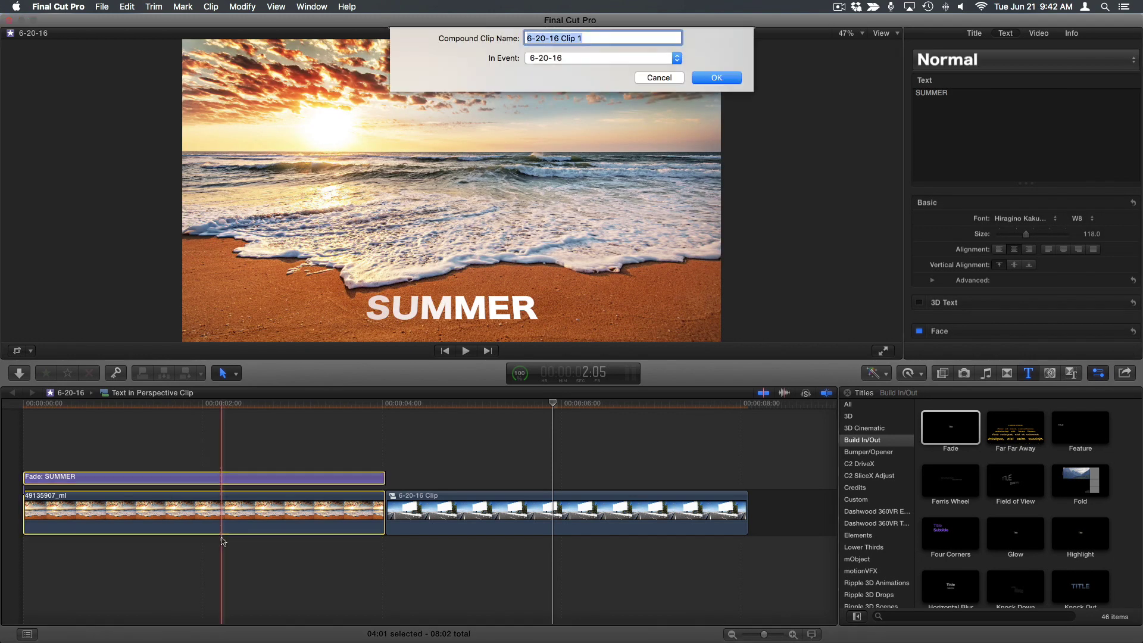
pyautogui.press('Return')
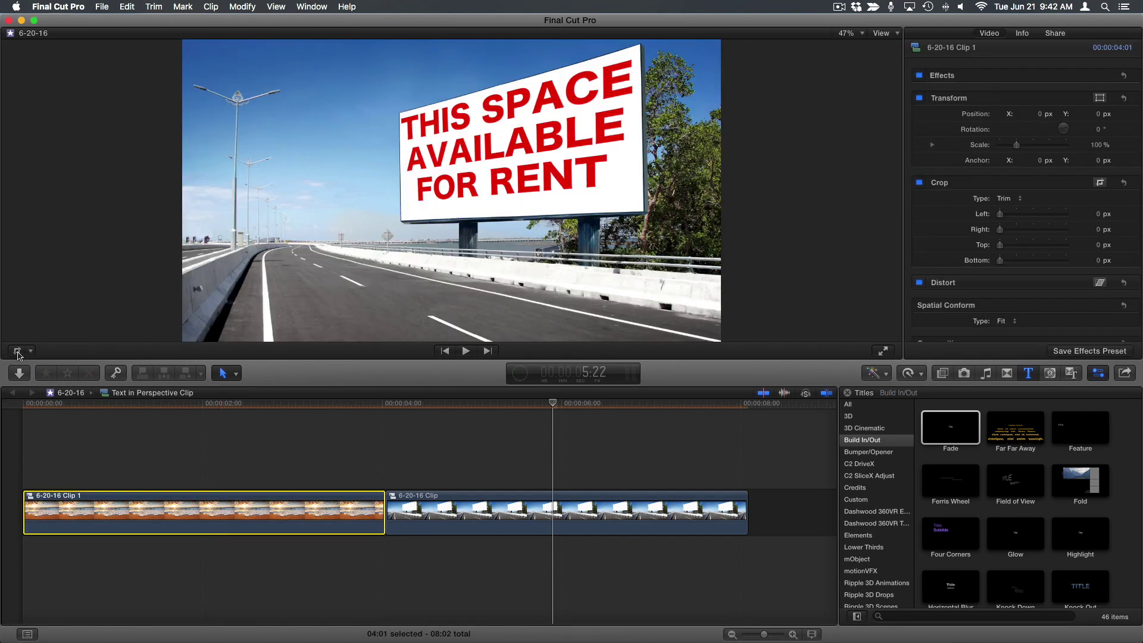
# Step: Apply a Ken Burns move with swapped Start/End and a smaller, lower End frame
pyautogui.click(17, 352)
pyautogui.click(156, 405)
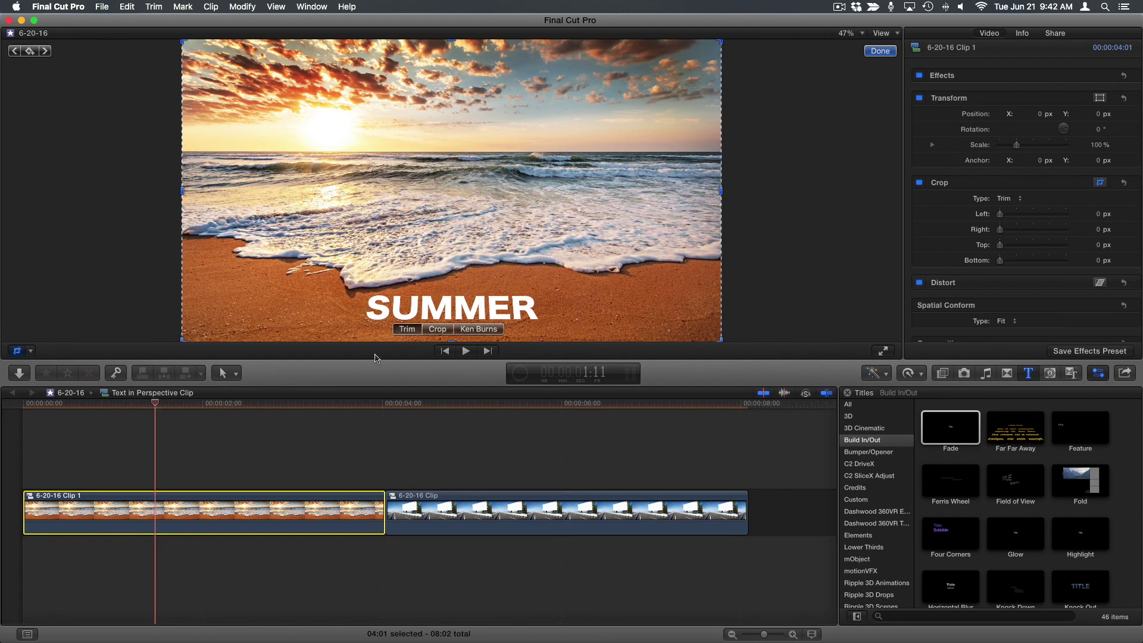
pyautogui.click(468, 332)
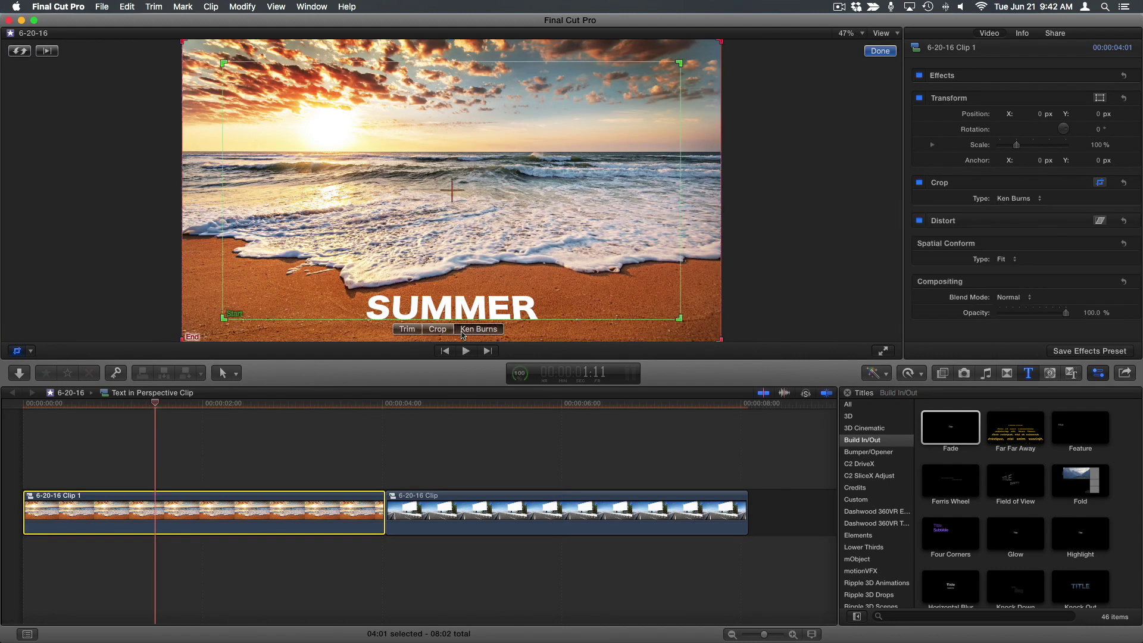
pyautogui.click(20, 51)
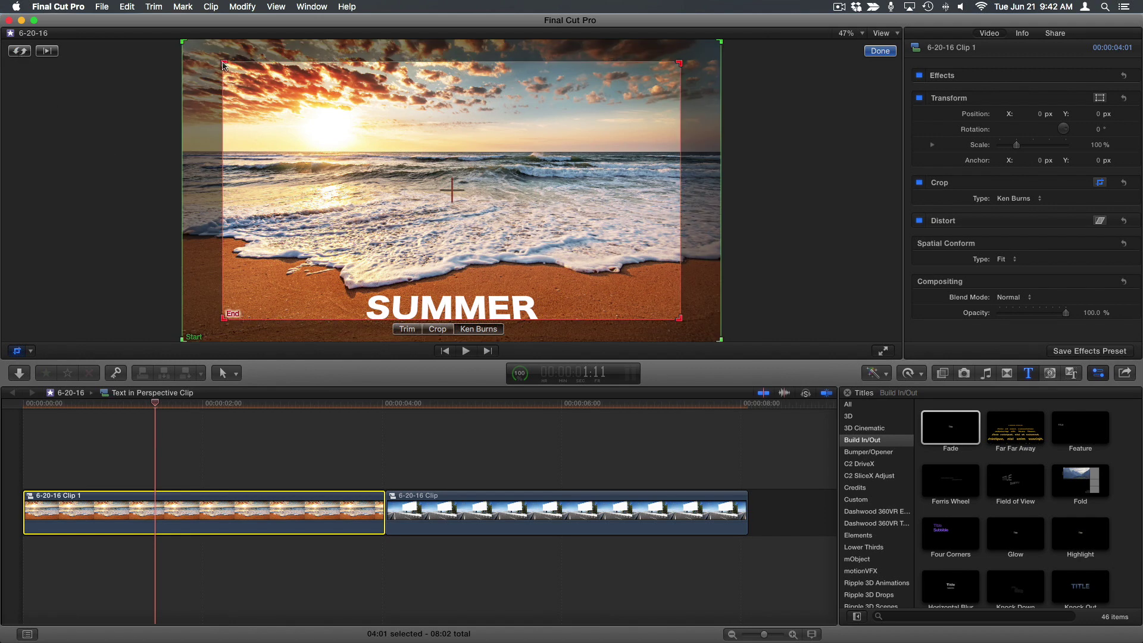
pyautogui.moveTo(224, 66); pyautogui.dragTo(232, 74)
pyautogui.moveTo(470, 146); pyautogui.dragTo(468, 161)
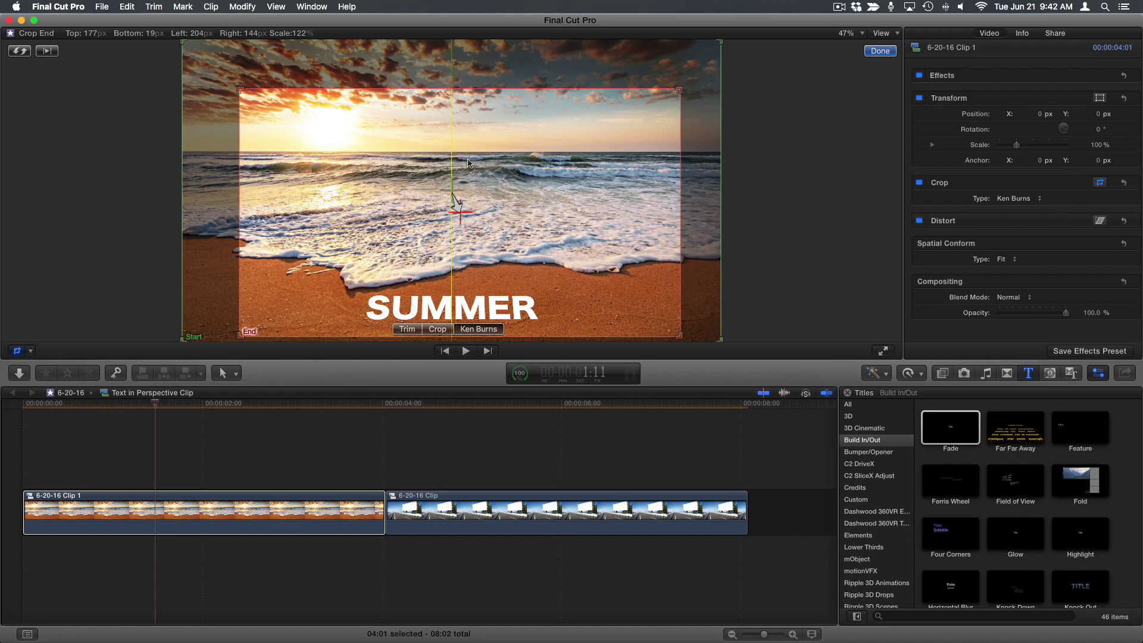
pyautogui.click(880, 51)
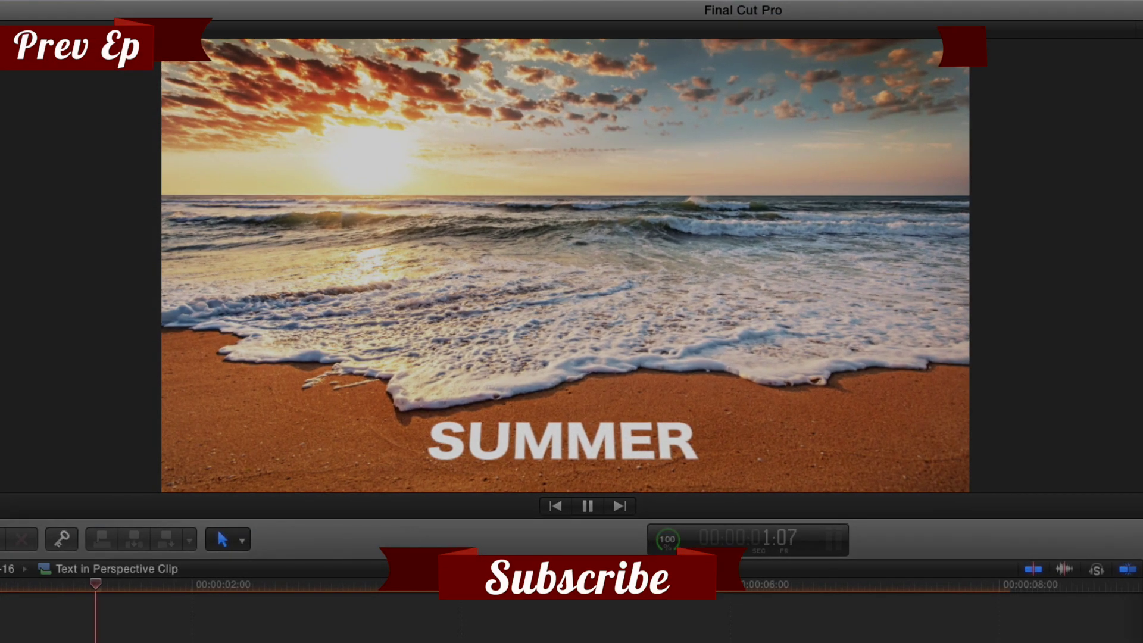